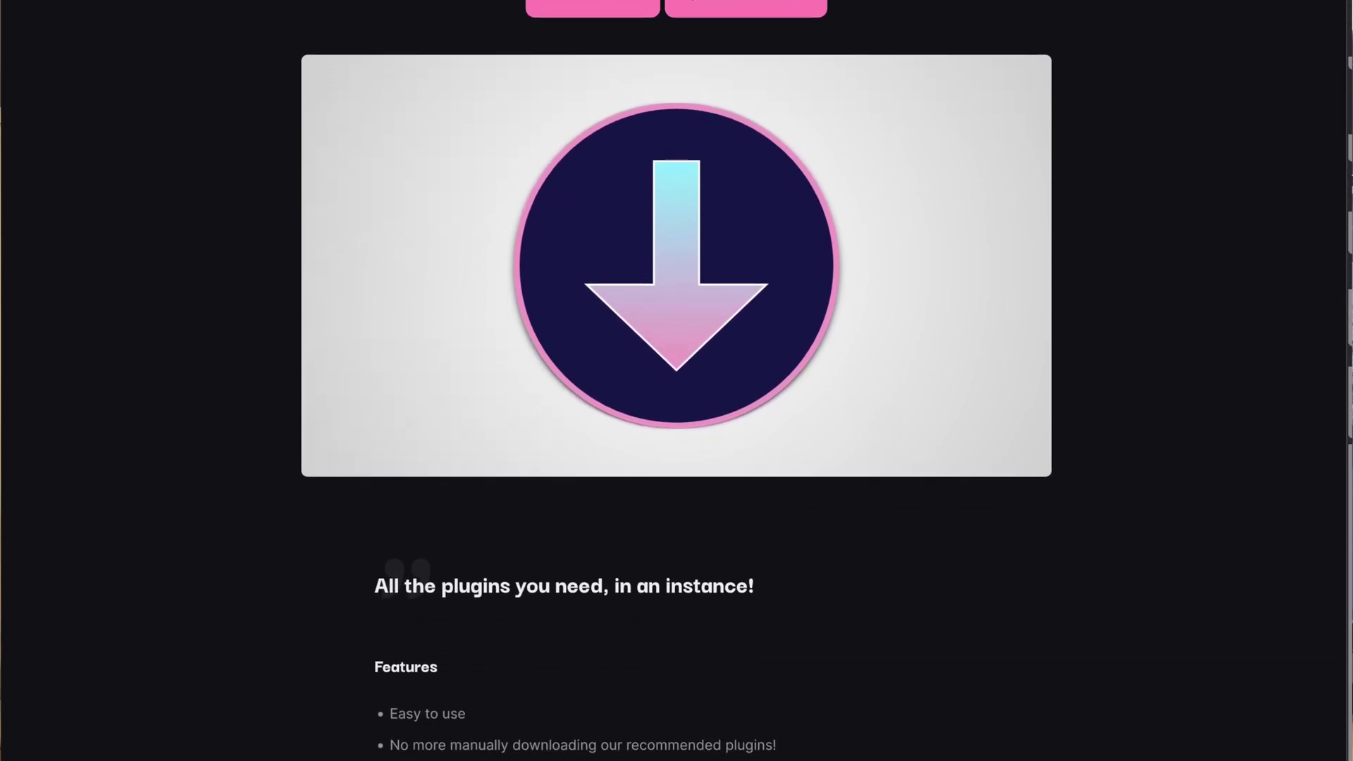
Download obs-shaderfilter-1.21.3-installer.exe from the Version 1.21.3 release assets
scroll(677, 381, "down", 10)
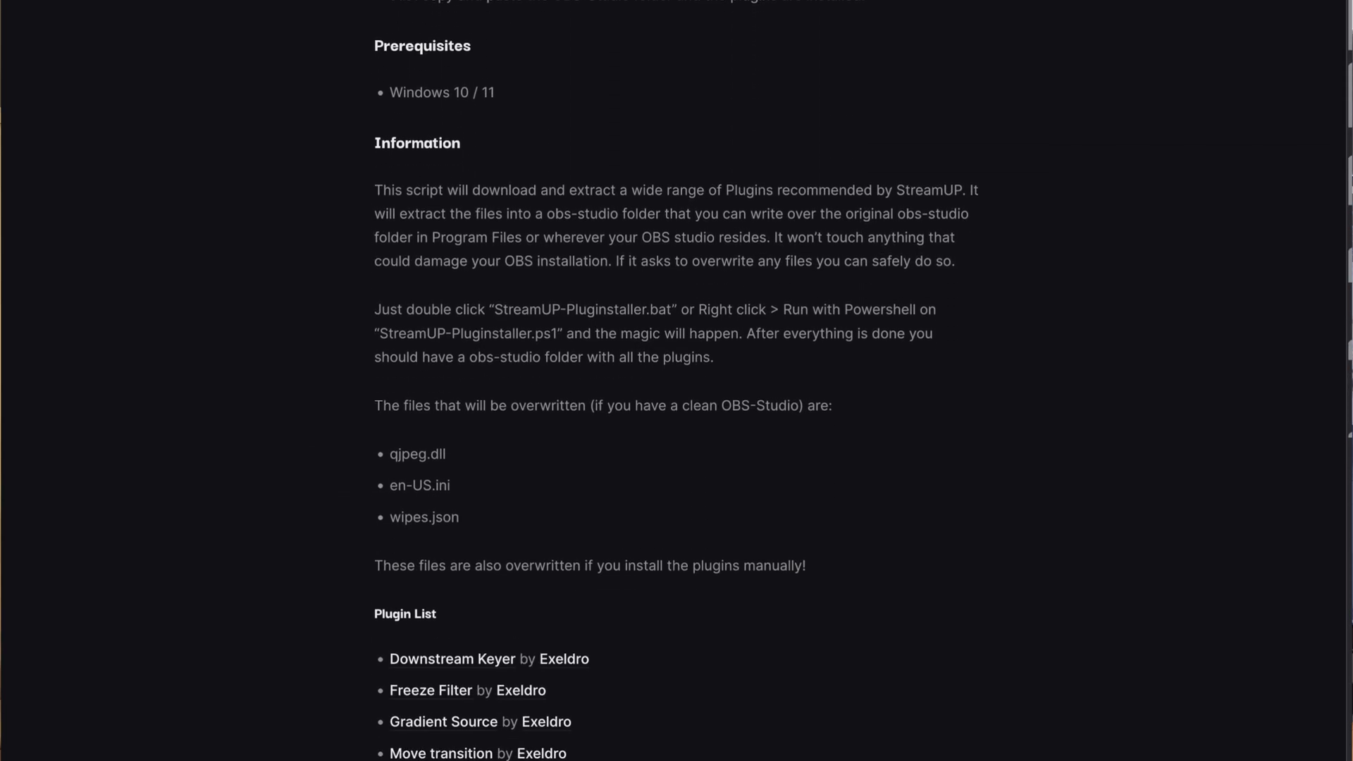
scroll(676, 381, "down", 12)
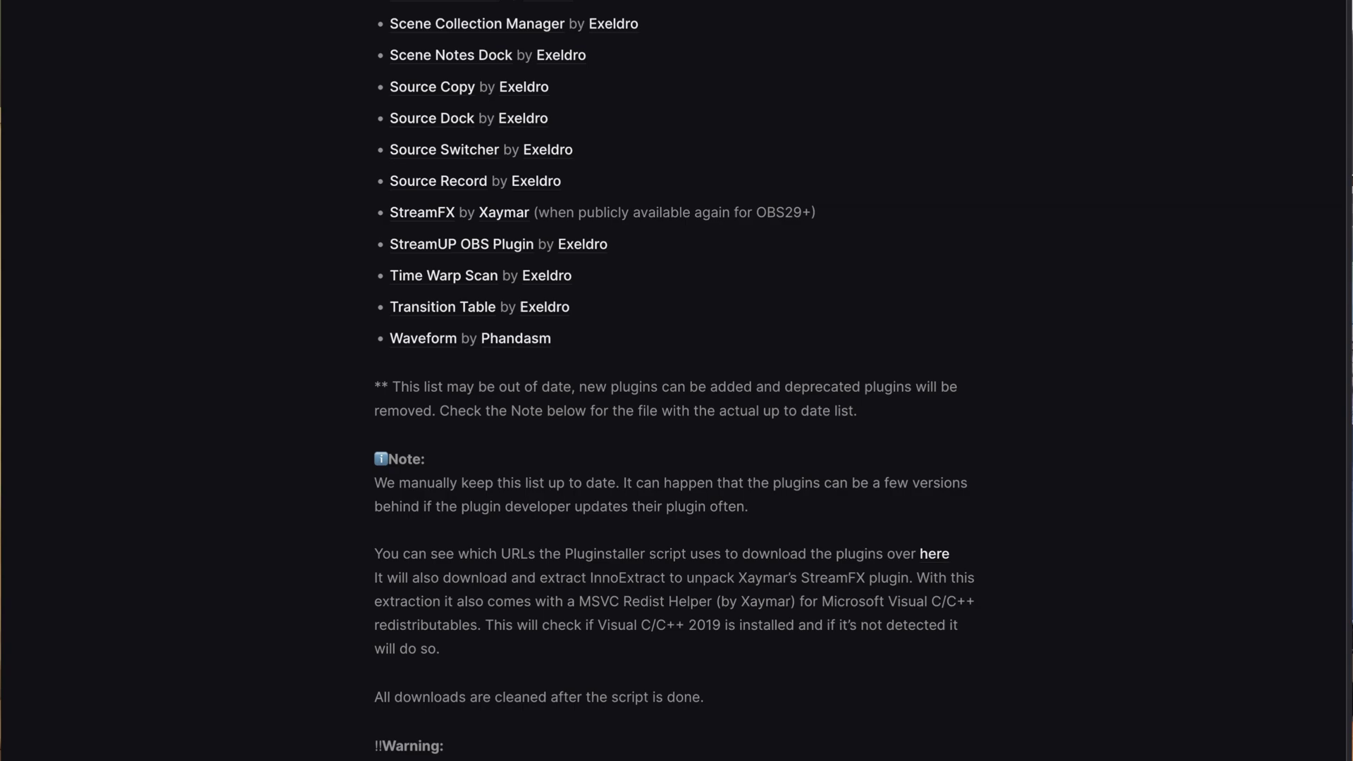
scroll(676, 380, "down", 7)
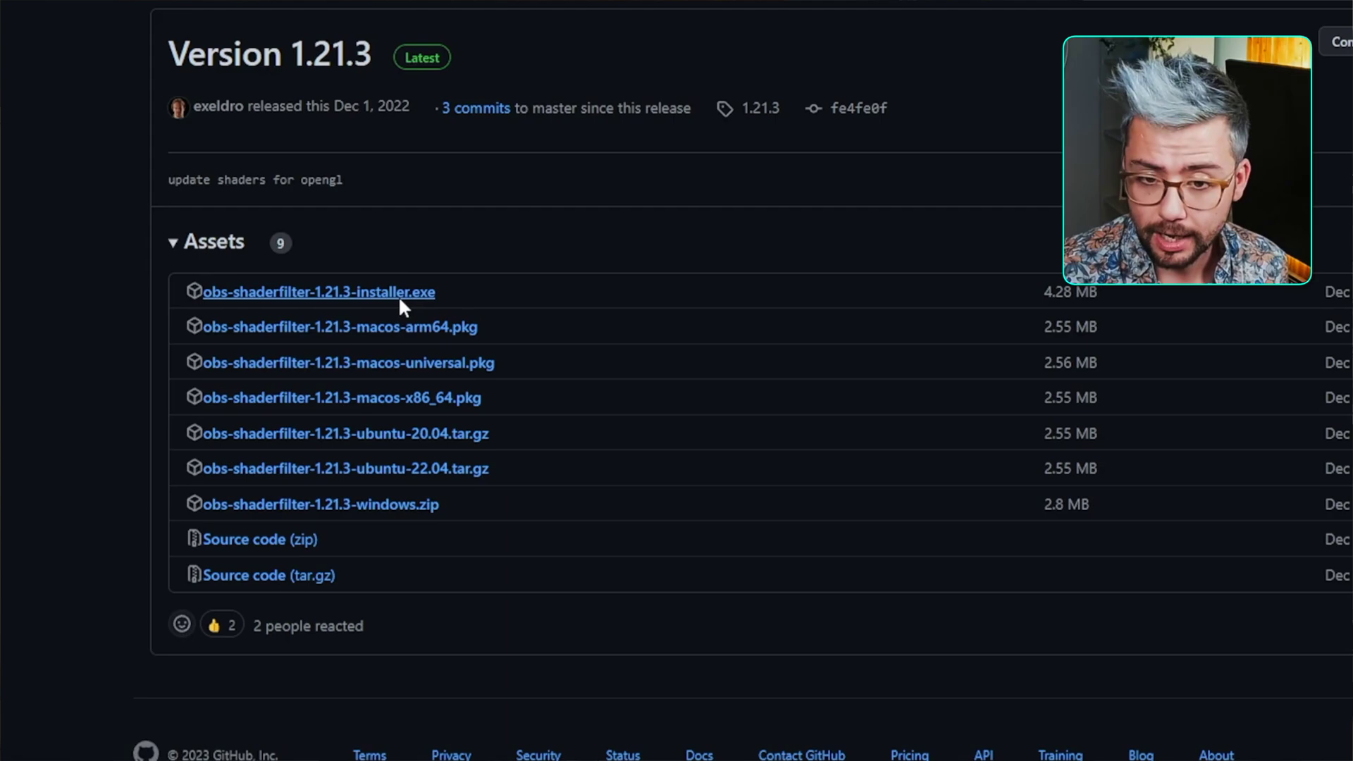
left_click(399, 294)
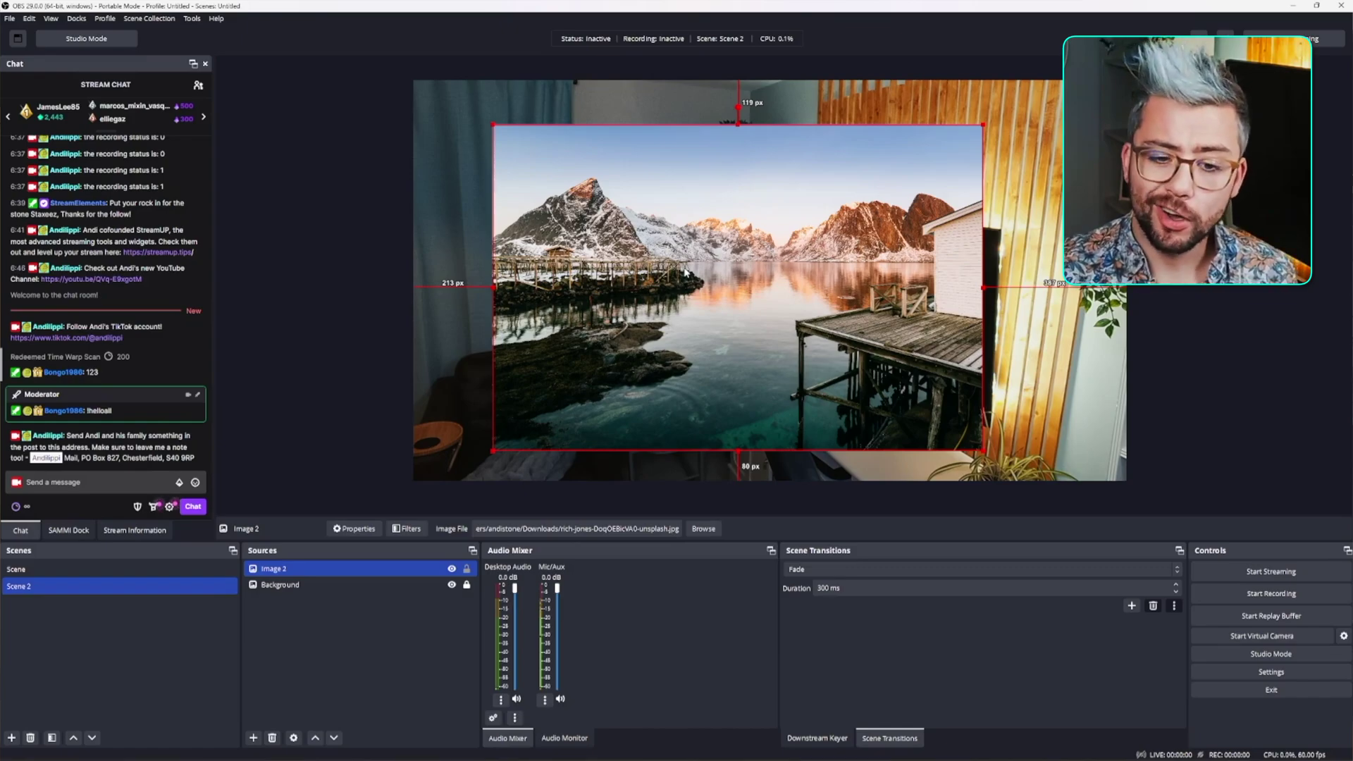
Briefly hide and reshow Image 2, then shrink and move it over the right-side TV
left_click(452, 568)
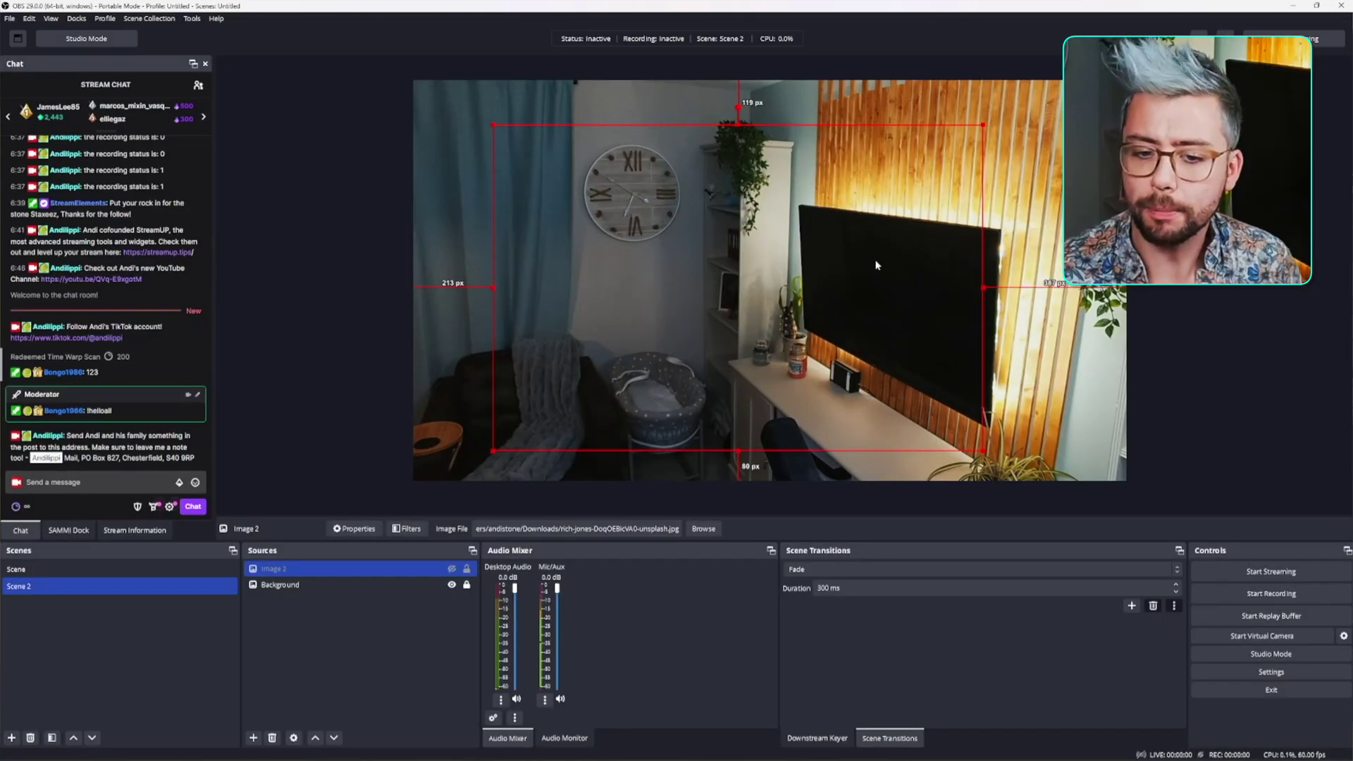
left_click(454, 568)
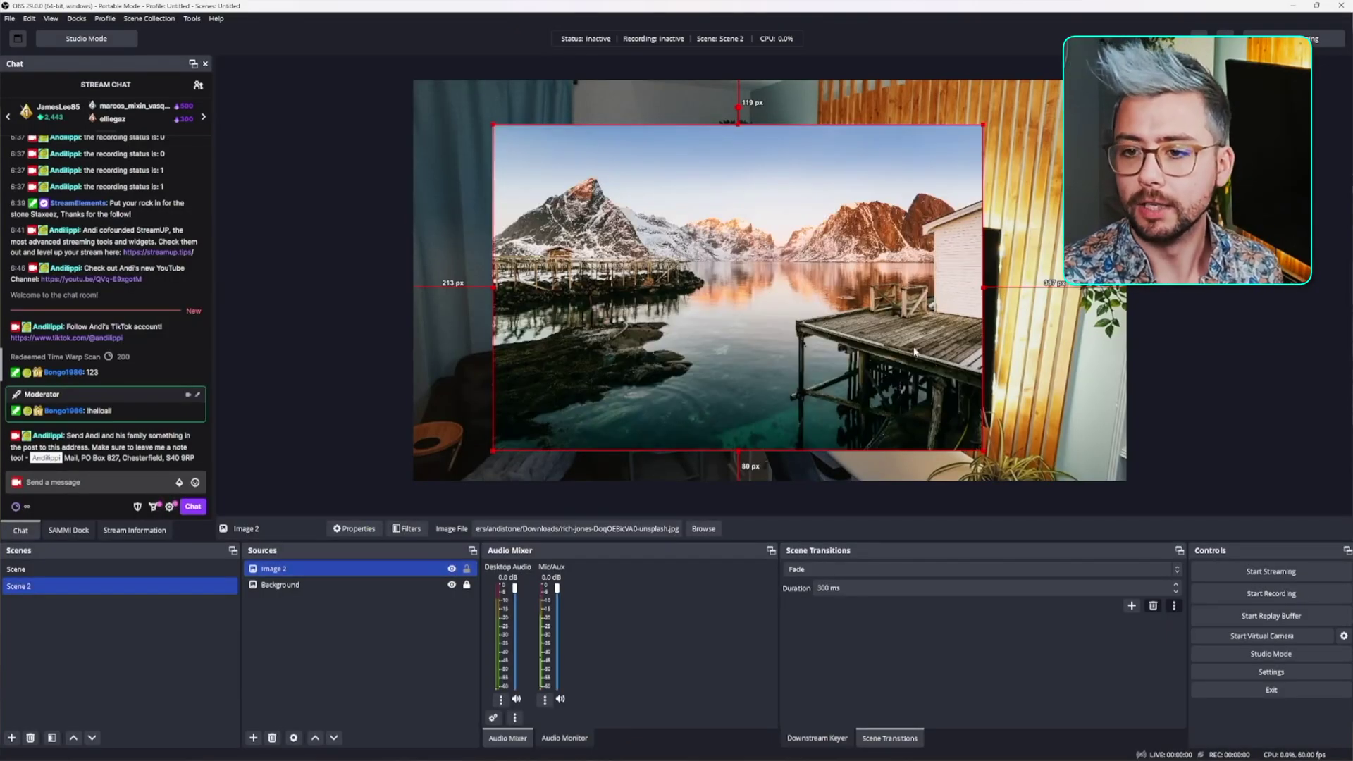
left_click_drag(914, 352, 977, 362)
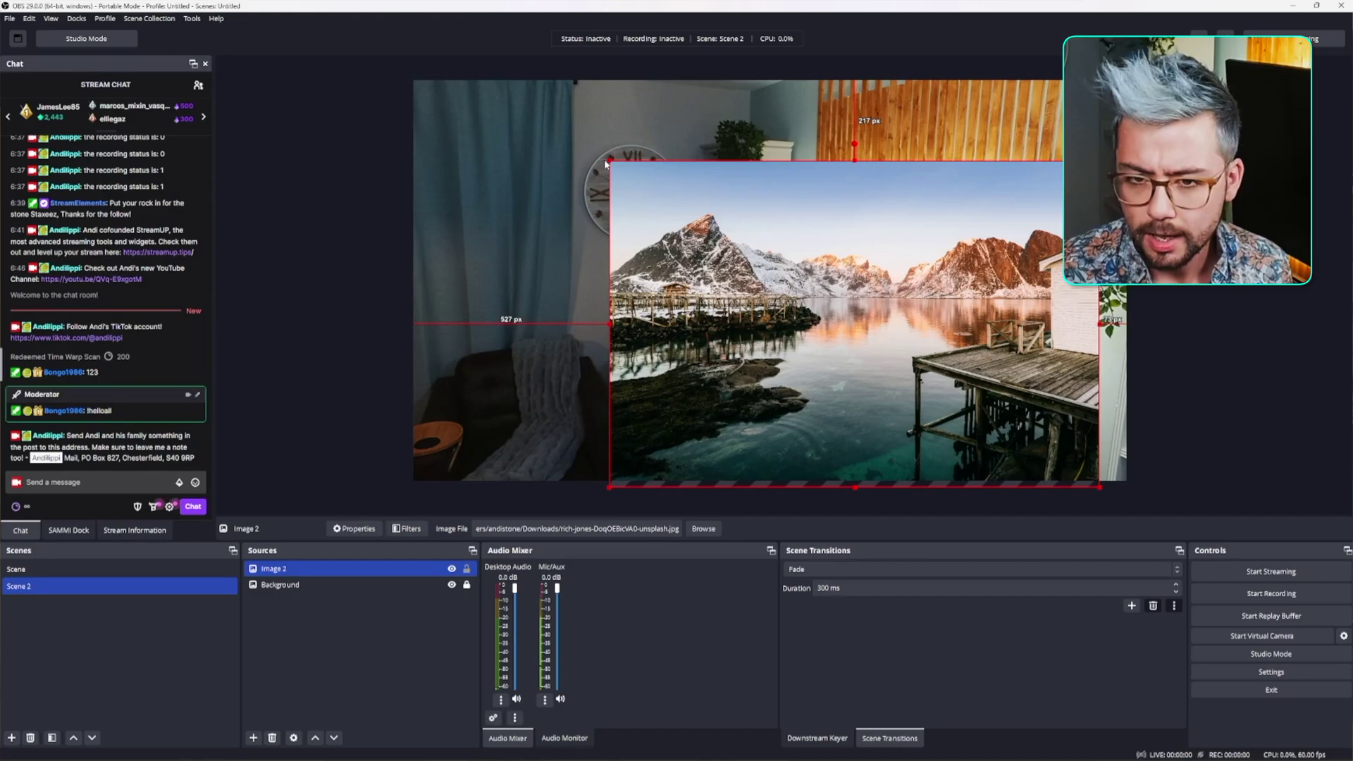
left_click_drag(611, 161, 739, 272)
left_click_drag(798, 313, 819, 255)
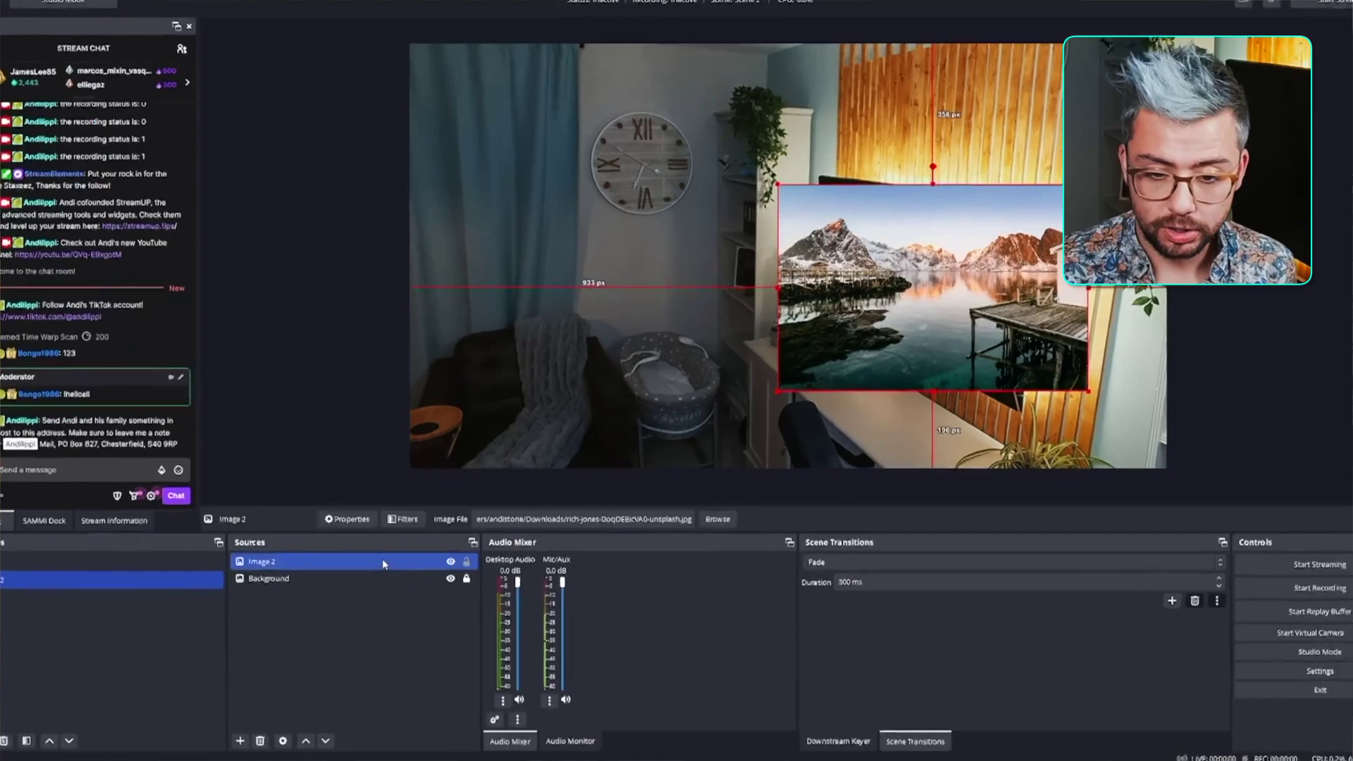
Add a User-defined shader filter named 3D to Image 2
right_click(306, 458)
left_click(406, 409)
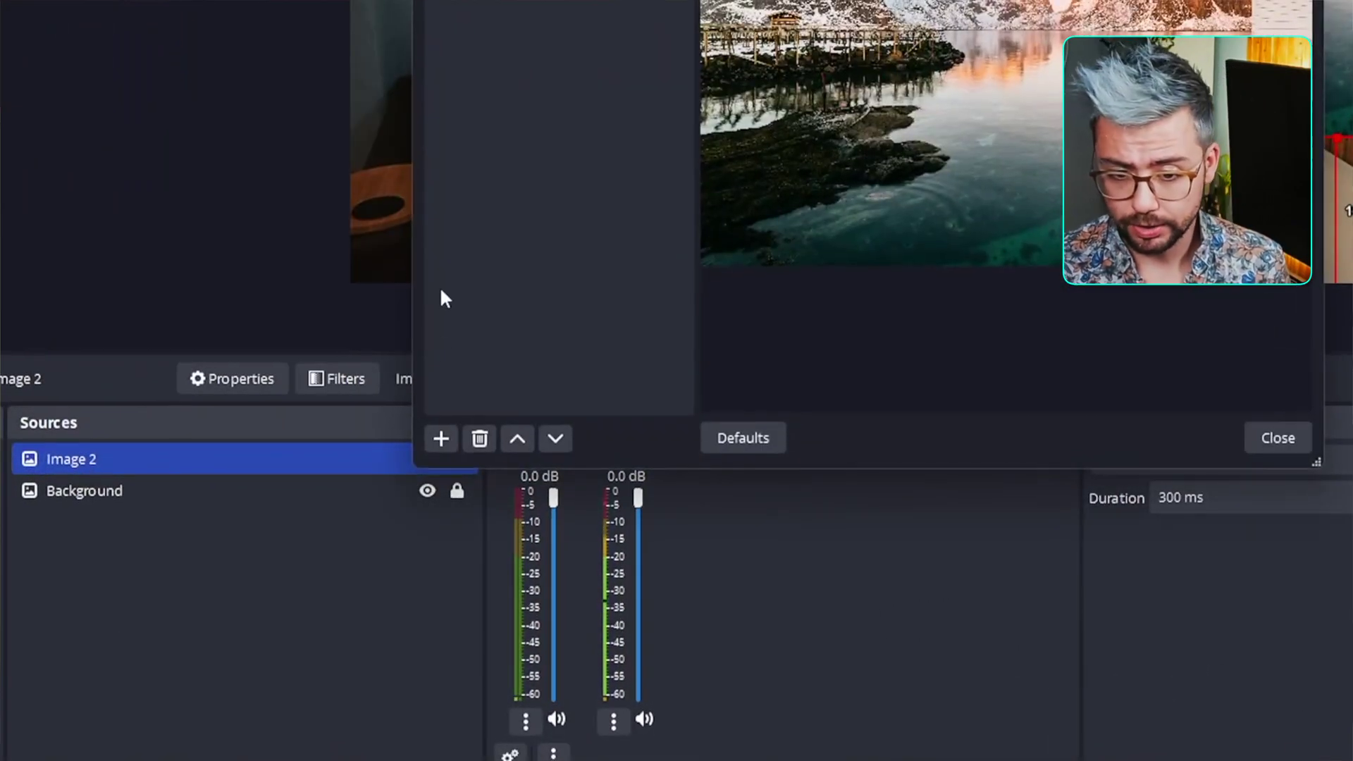
left_click(445, 437)
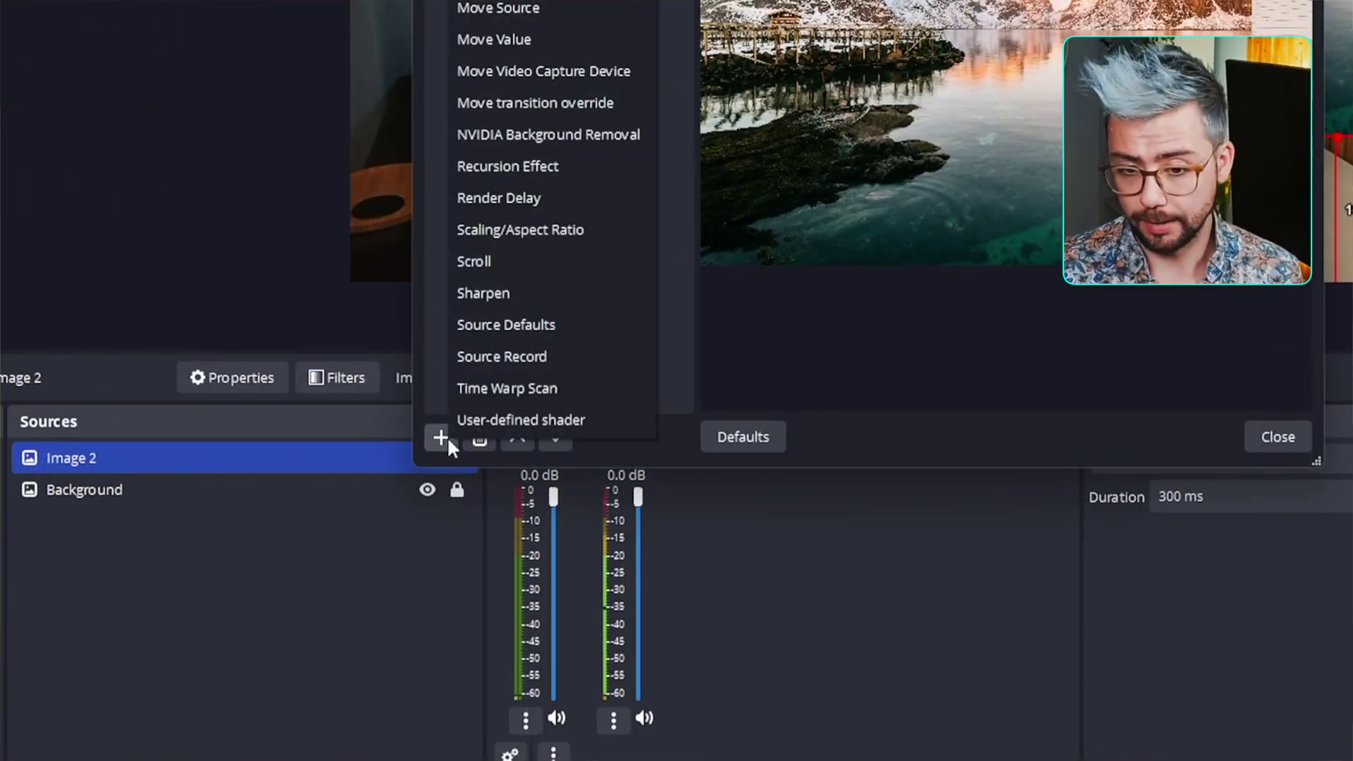
left_click(484, 422)
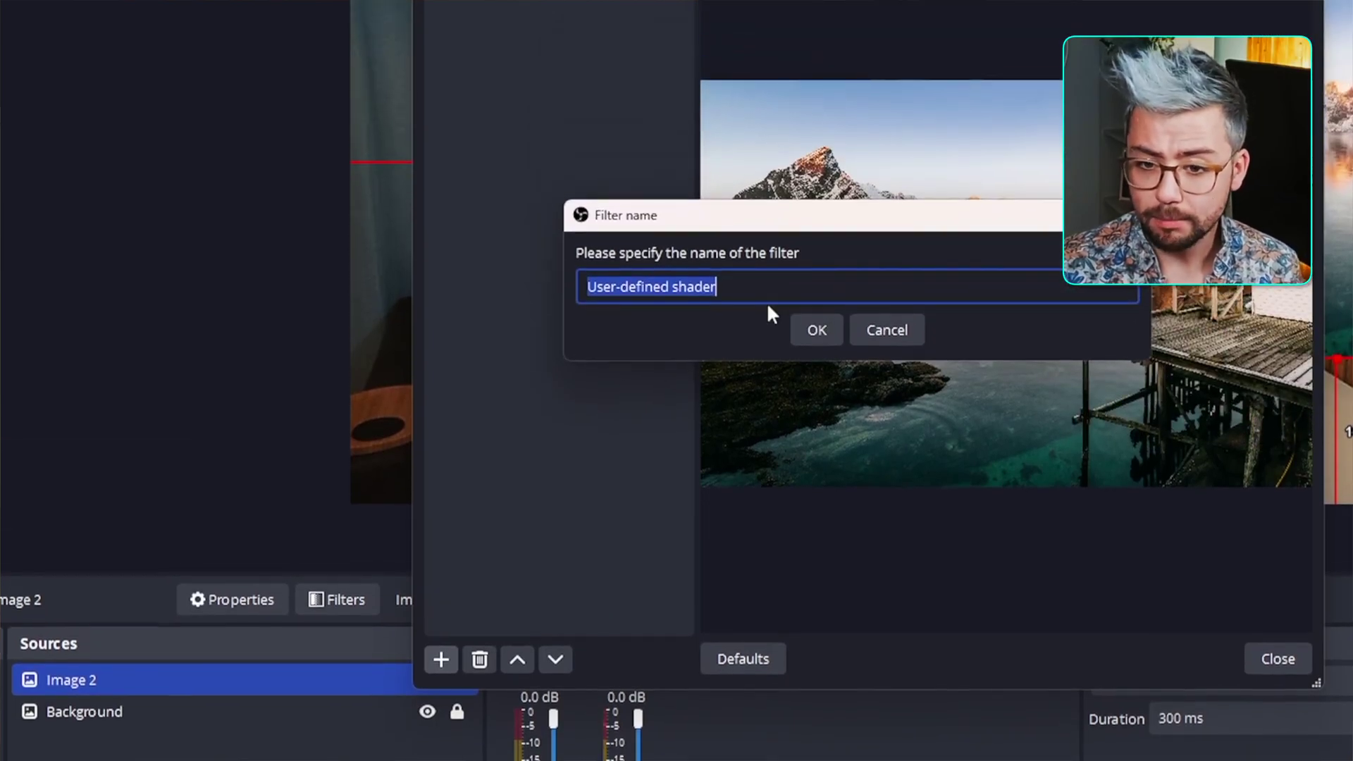
type("3D")
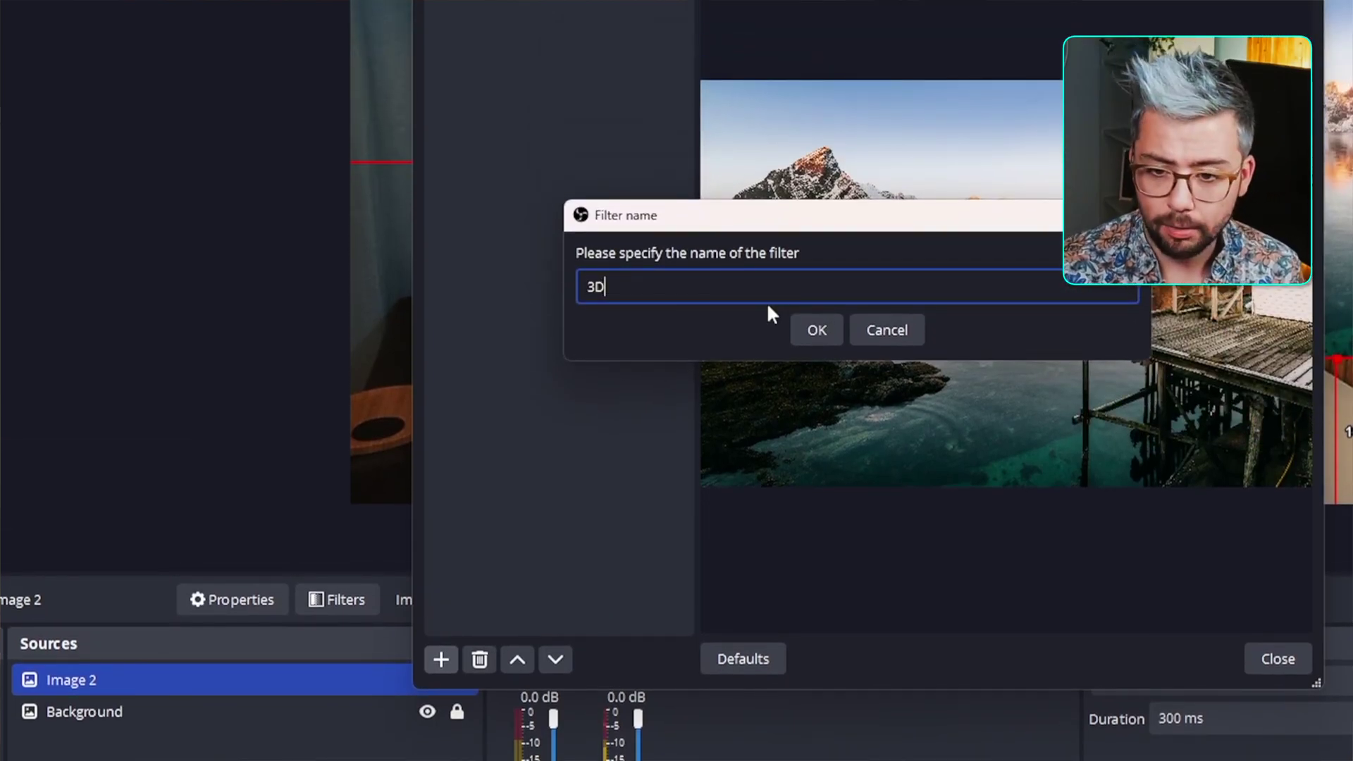
left_click(817, 335)
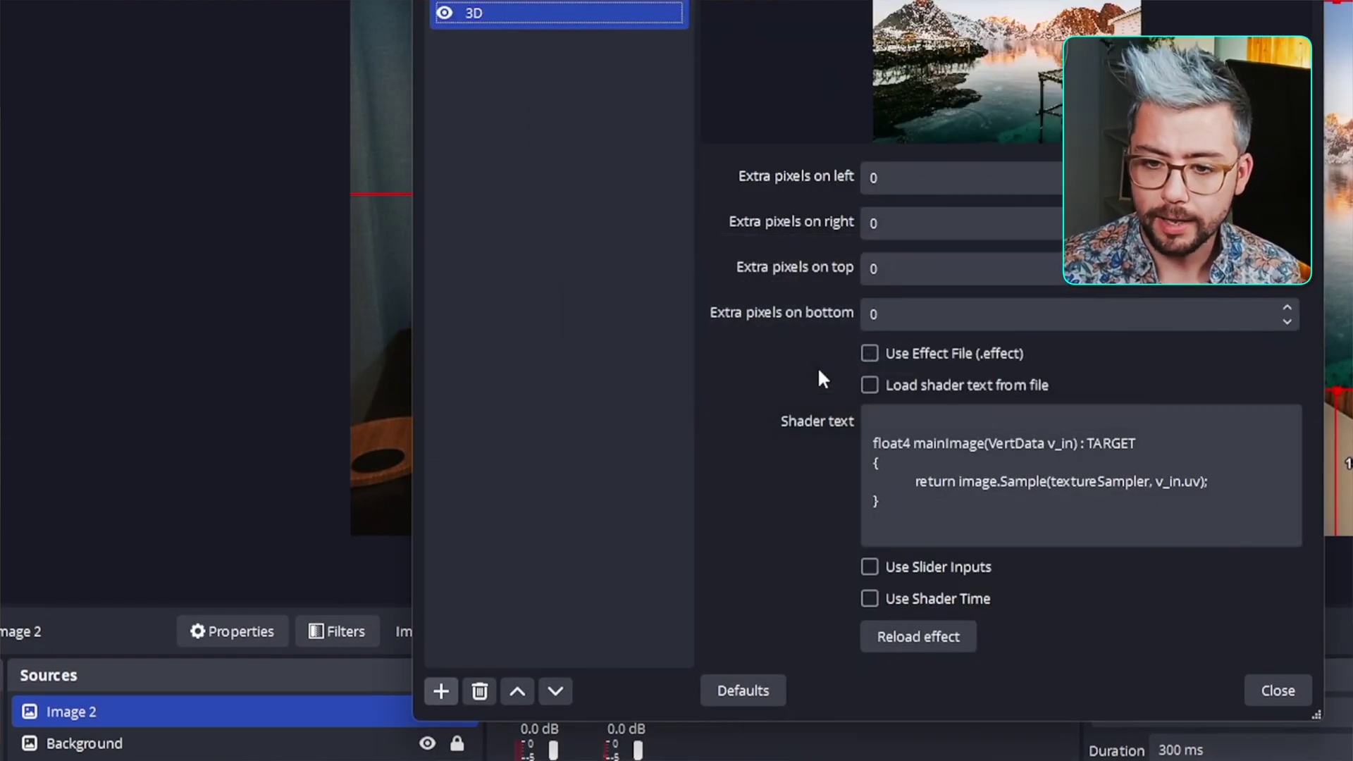
Load the 3D filter's shader text from corner-pin.shader in the examples folder
left_click(869, 385)
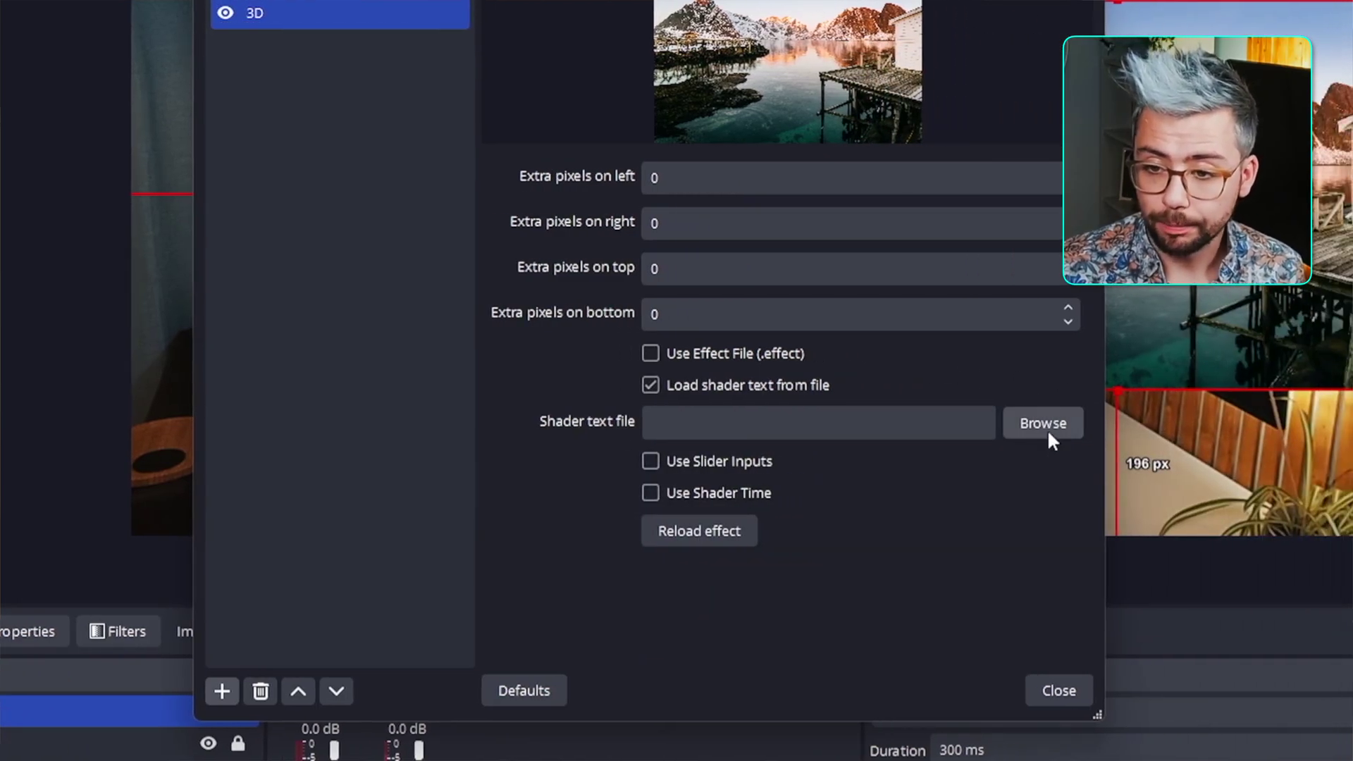
left_click(1258, 423)
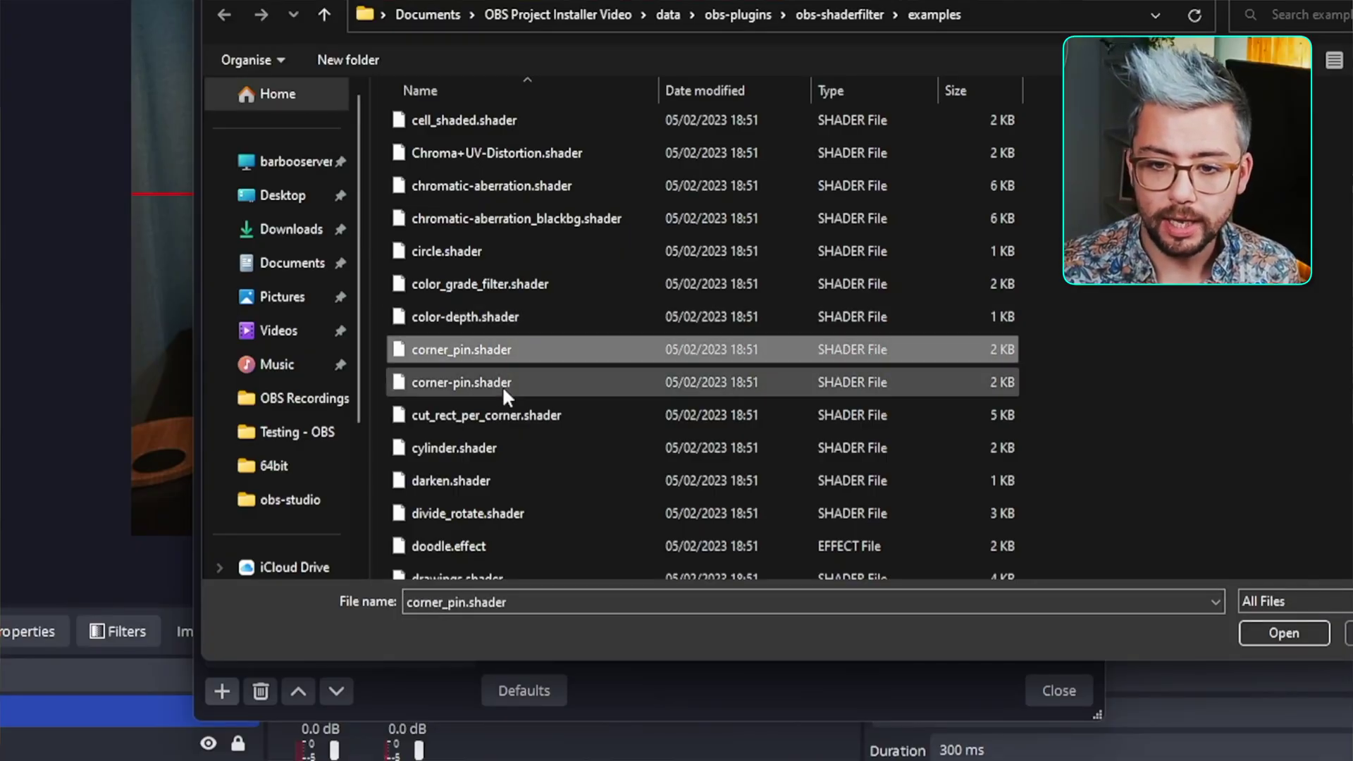
left_click(501, 384)
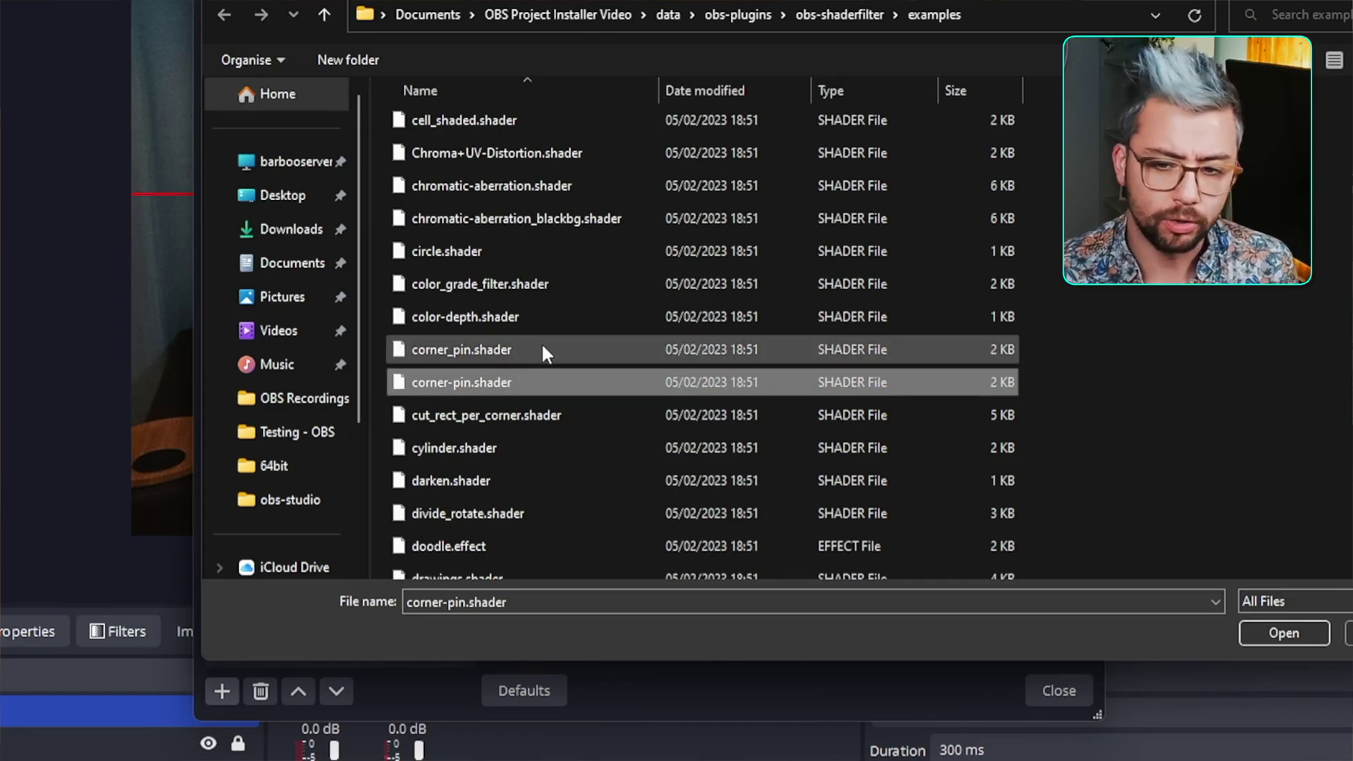
double_click(533, 383)
scroll(599, 421, "down", 3)
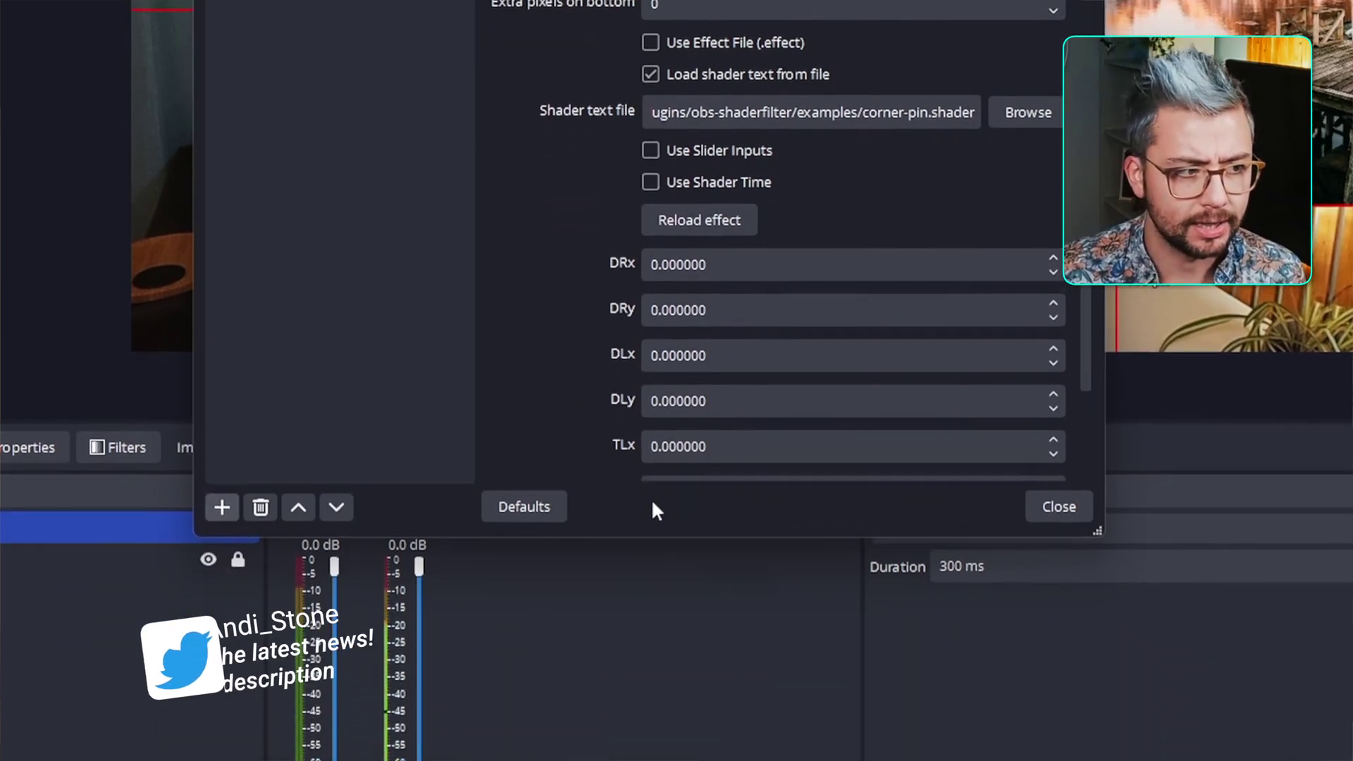
Enable slider inputs, set DRx 231.343284 and DRy -44.776119, and enlarge Image 2's bounds
scroll(794, 539, "down", 1)
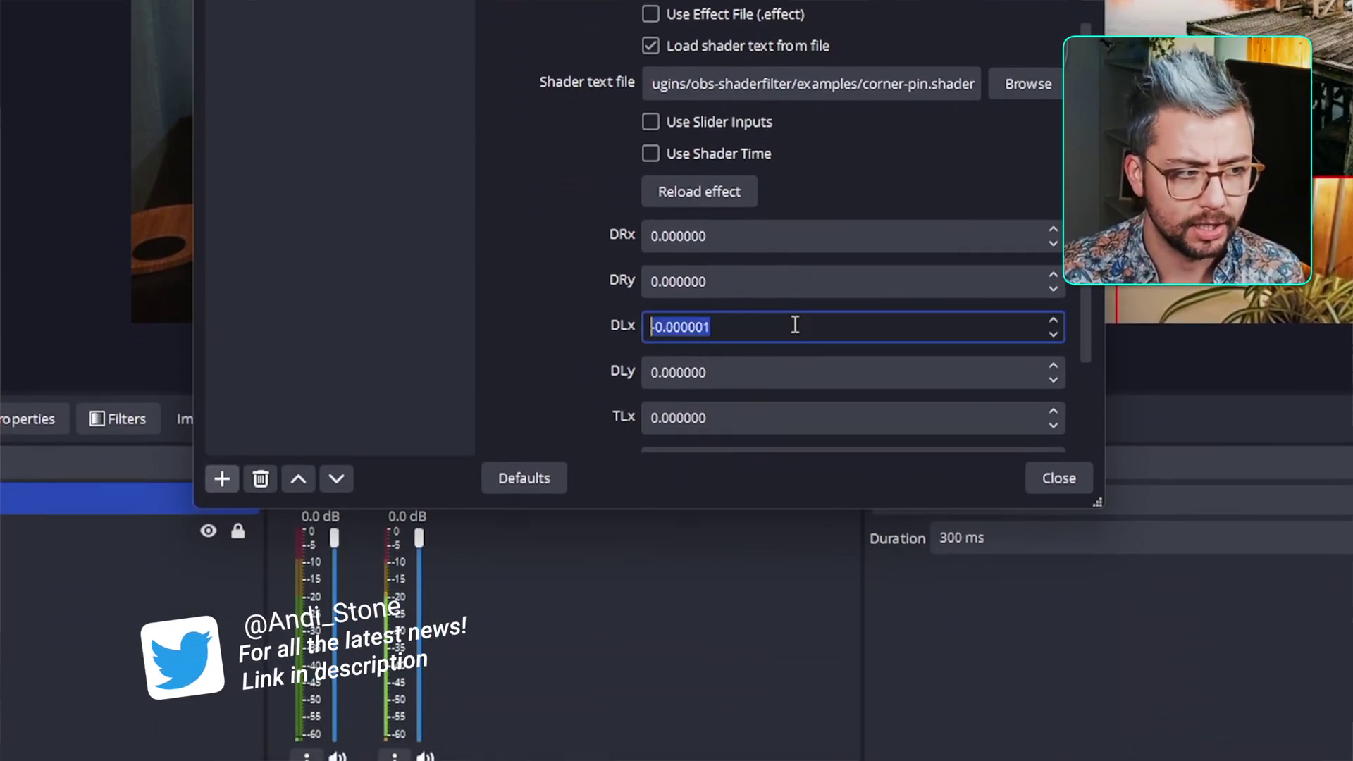
left_click(777, 290)
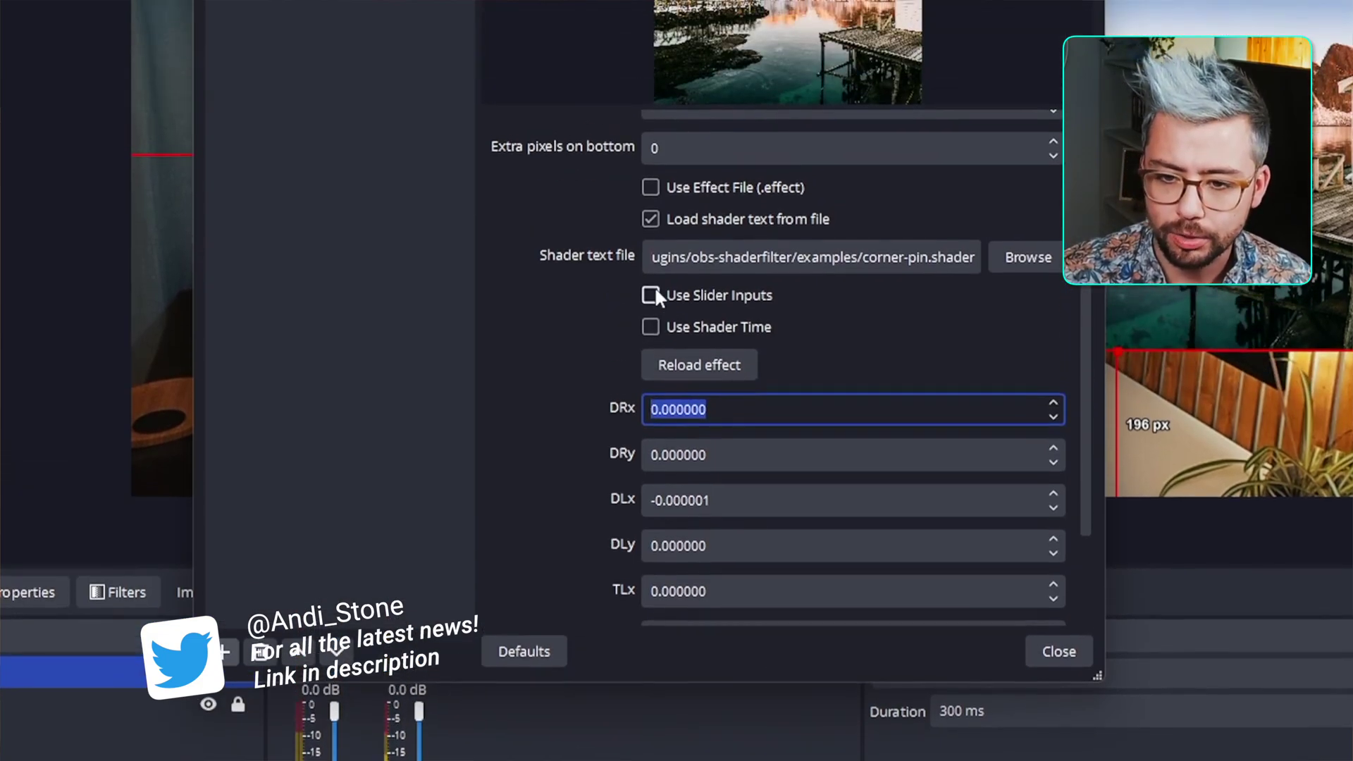
left_click(652, 181)
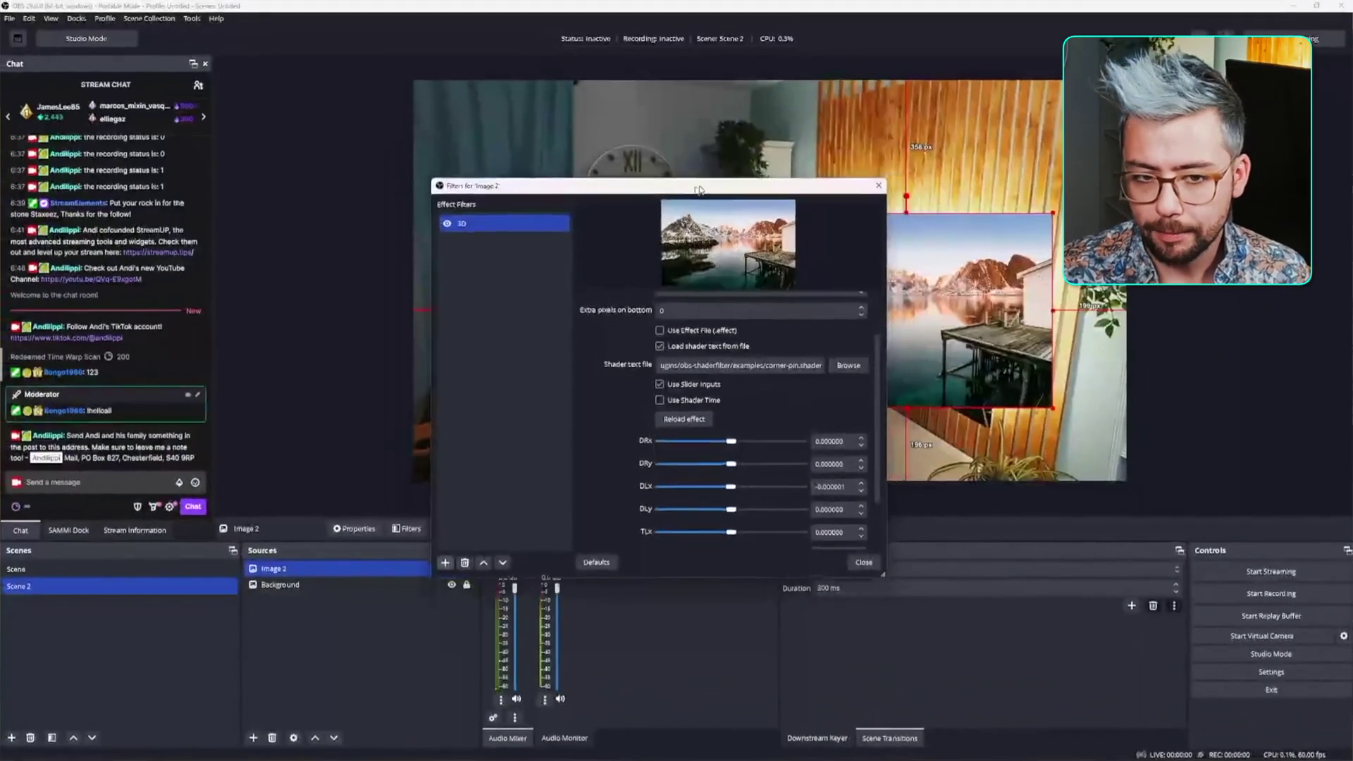
left_click_drag(698, 181, 401, 146)
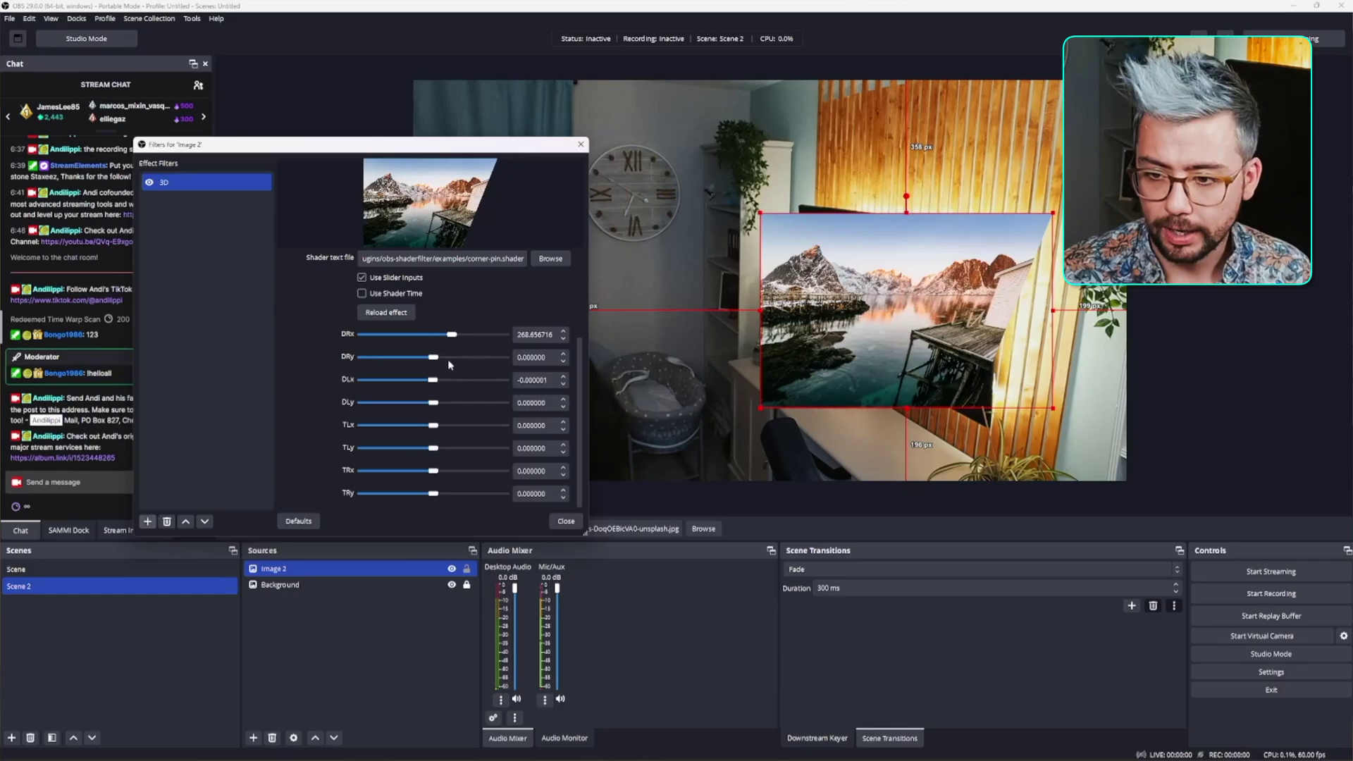
mouse_move(446, 359)
left_mouse_down()
mouse_move(422, 360)
mouse_move(459, 360)
mouse_move(428, 371)
left_mouse_up()
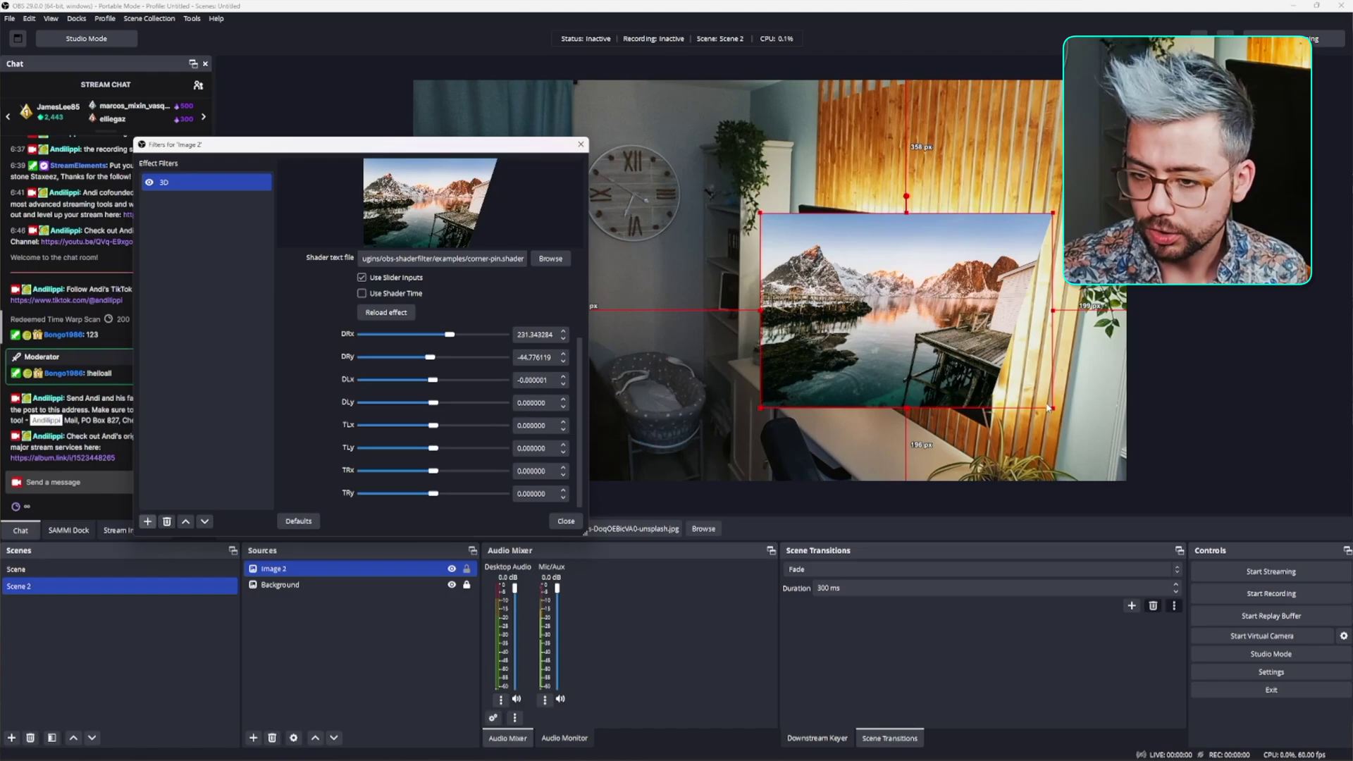
left_click_drag(1055, 408, 997, 407)
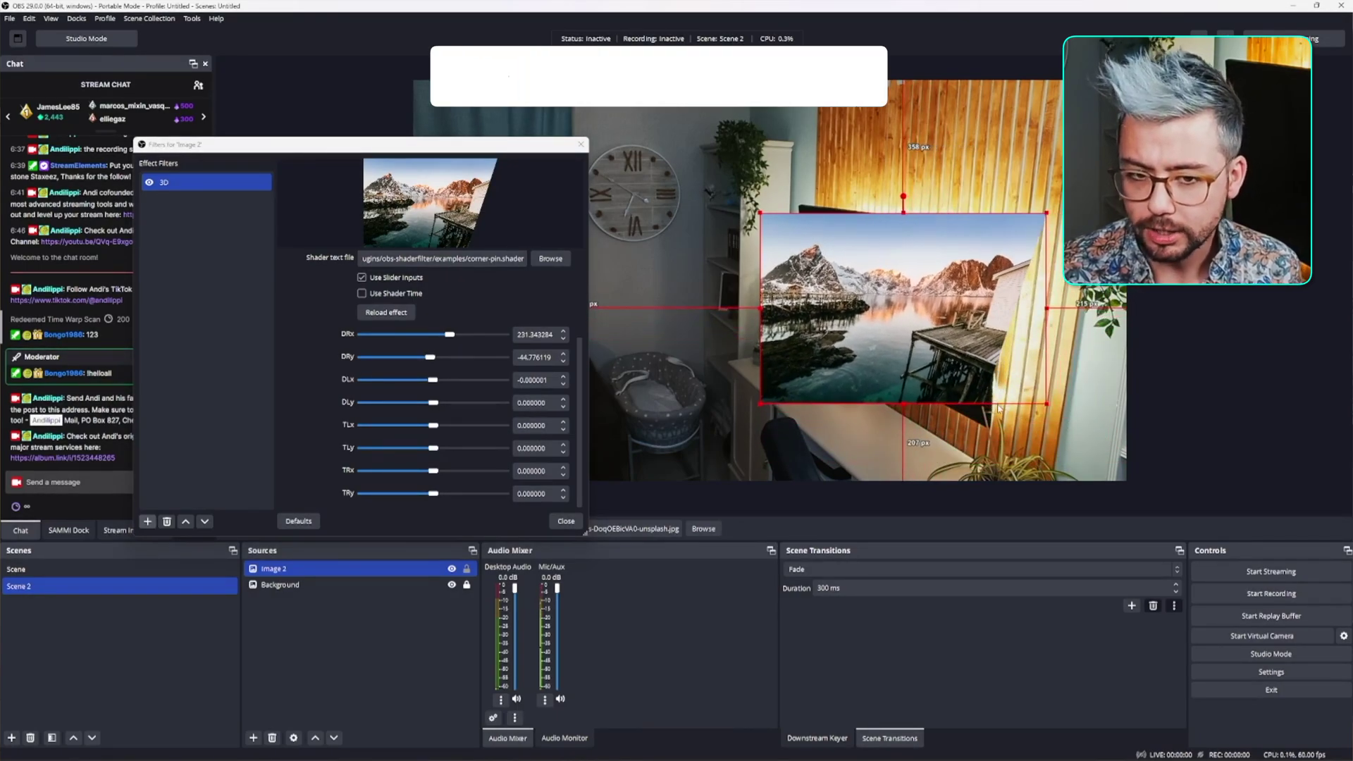
Set Extra pixels on bottom to 1000 and drag DRy to -74.626866
scroll(289, 338, "up", 3)
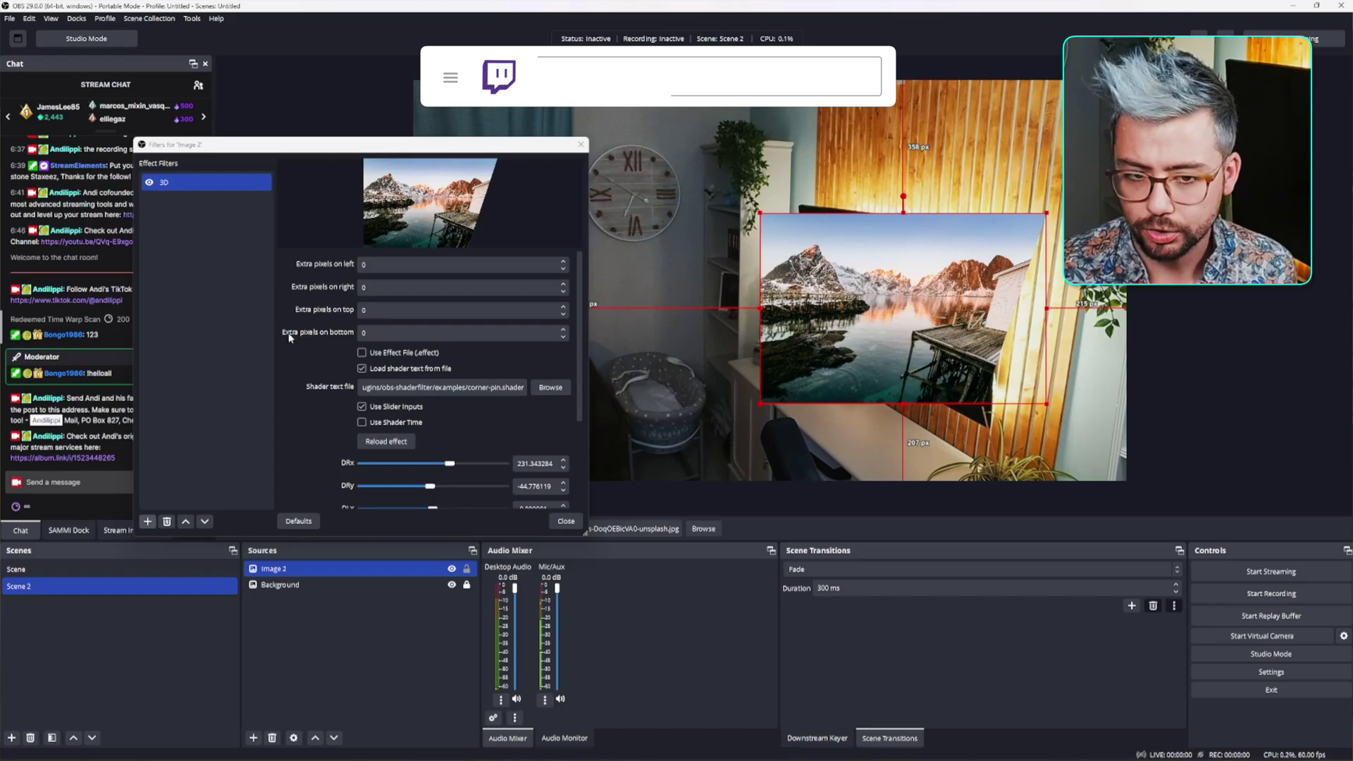
left_click(388, 328)
type("100")
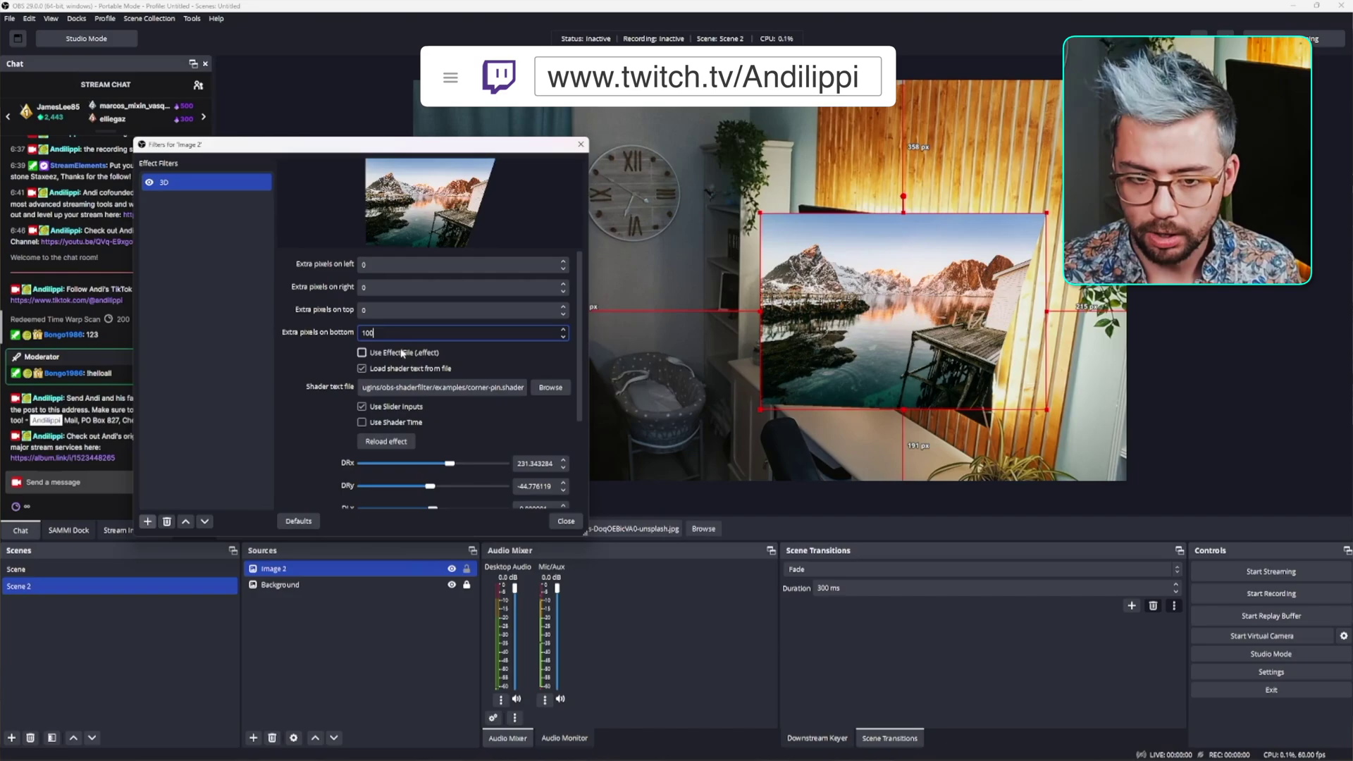
type("0")
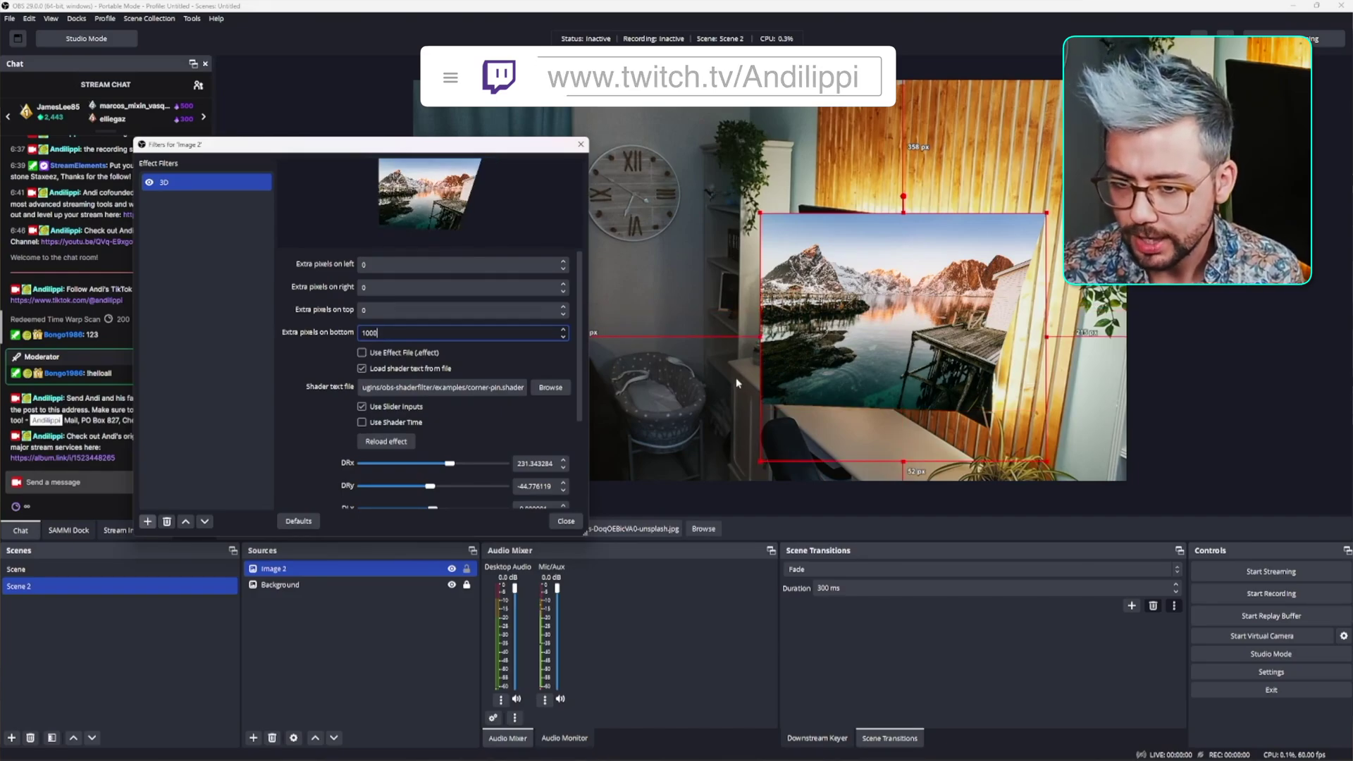
scroll(437, 353, "down", 3)
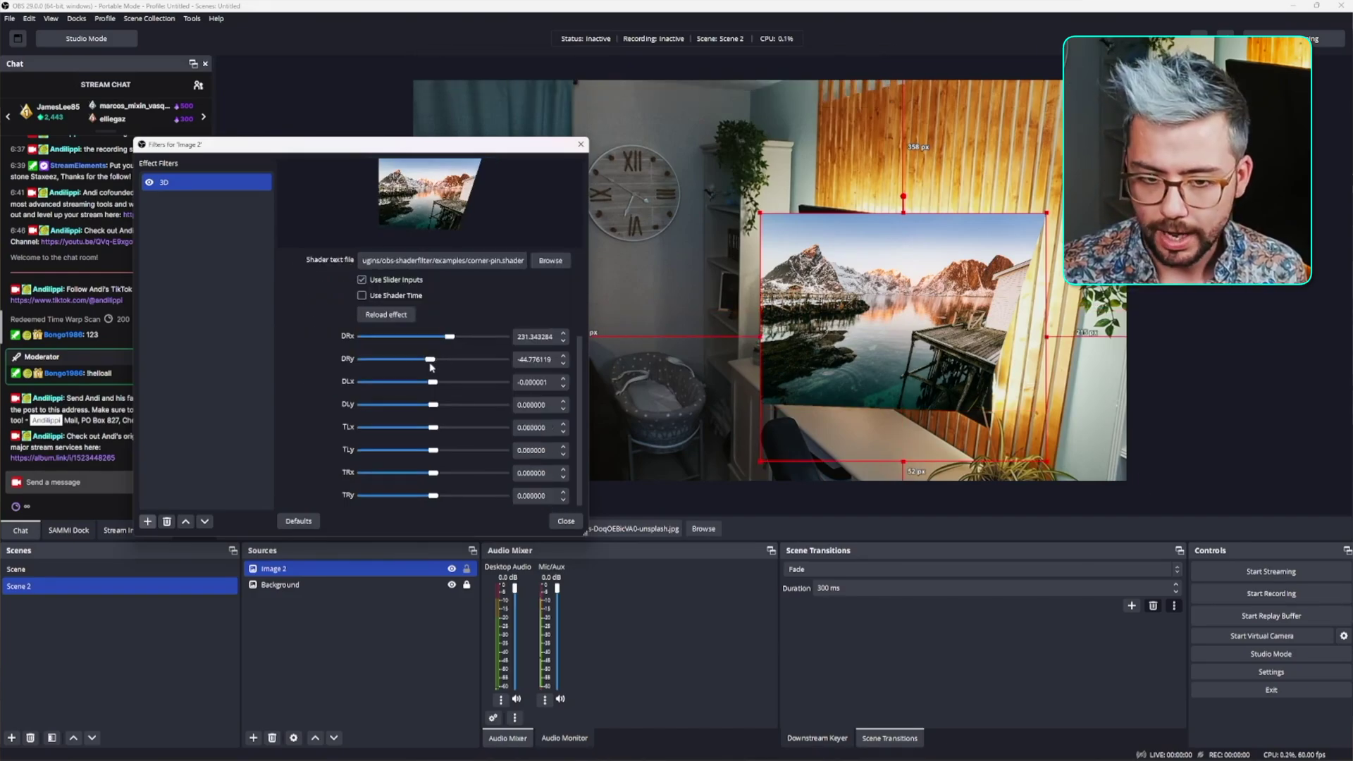
mouse_move(430, 359)
left_mouse_down()
mouse_move(439, 366)
mouse_move(427, 360)
left_mouse_up()
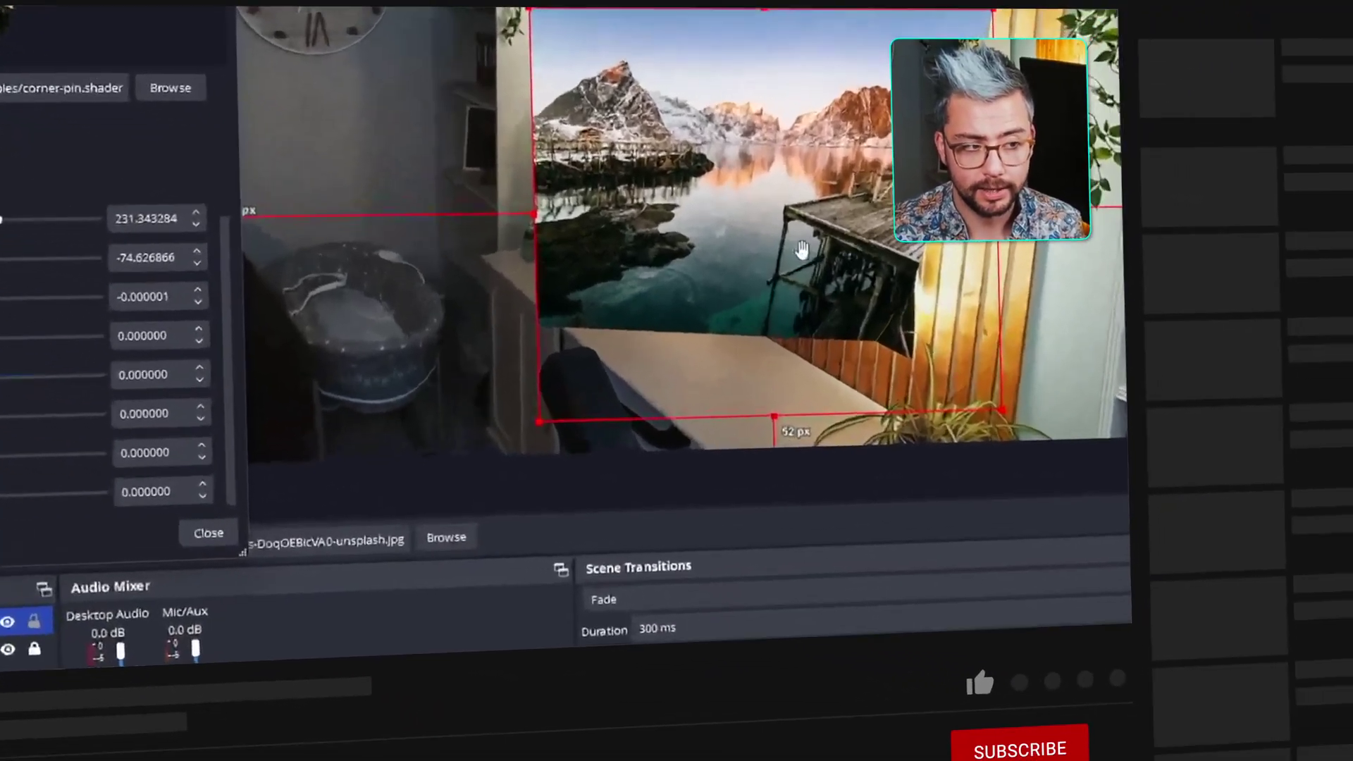
Set DRx to 200 and push DRy to -111.940299
scroll(711, 229, "down", 10)
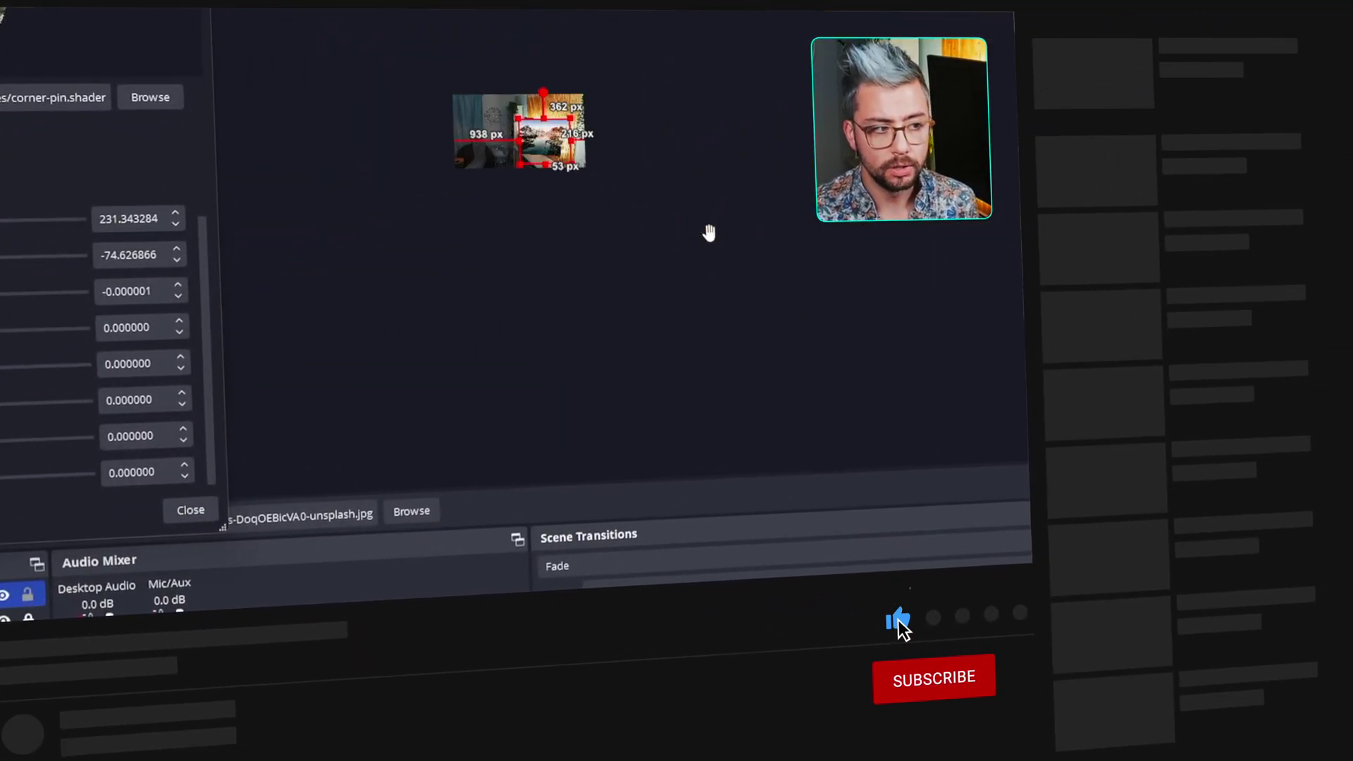
scroll(711, 234, "up", 5)
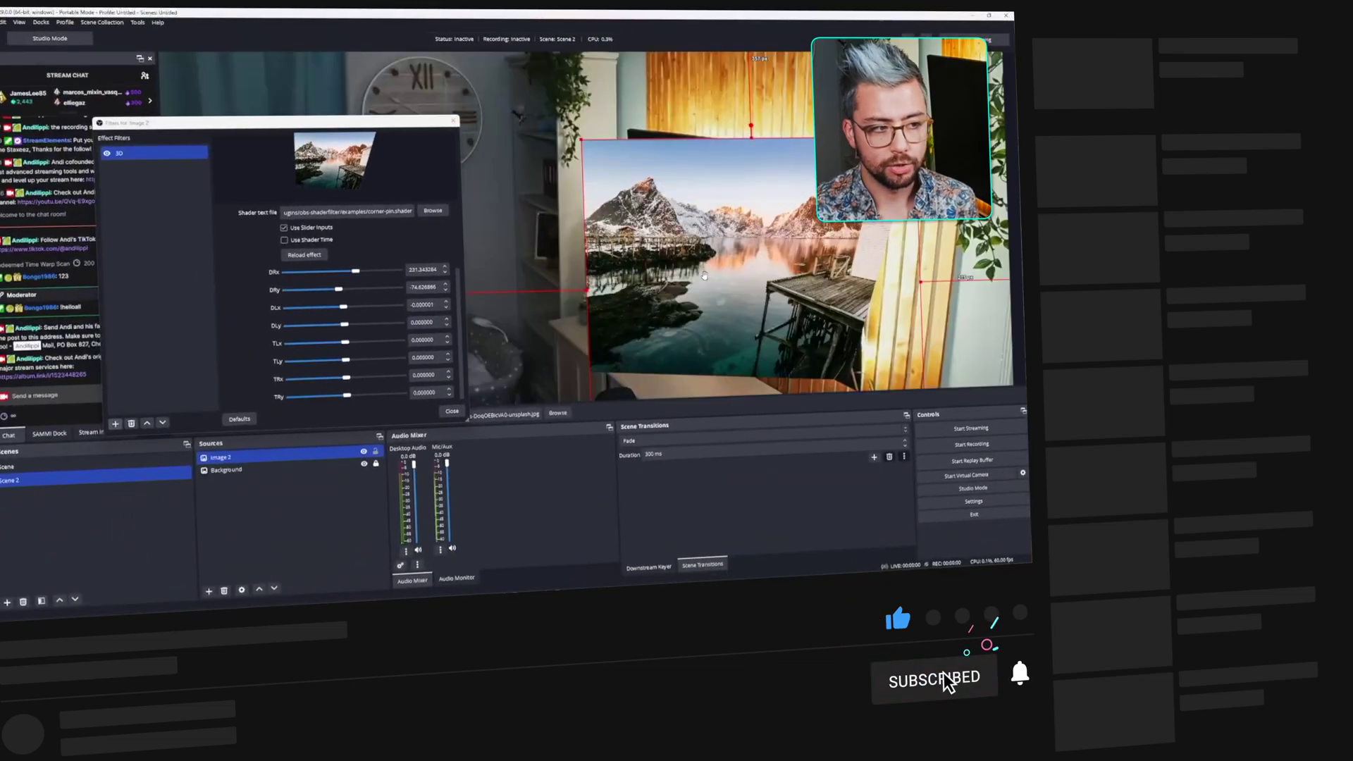
scroll(710, 235, "down", 2)
scroll(703, 274, "up", 5)
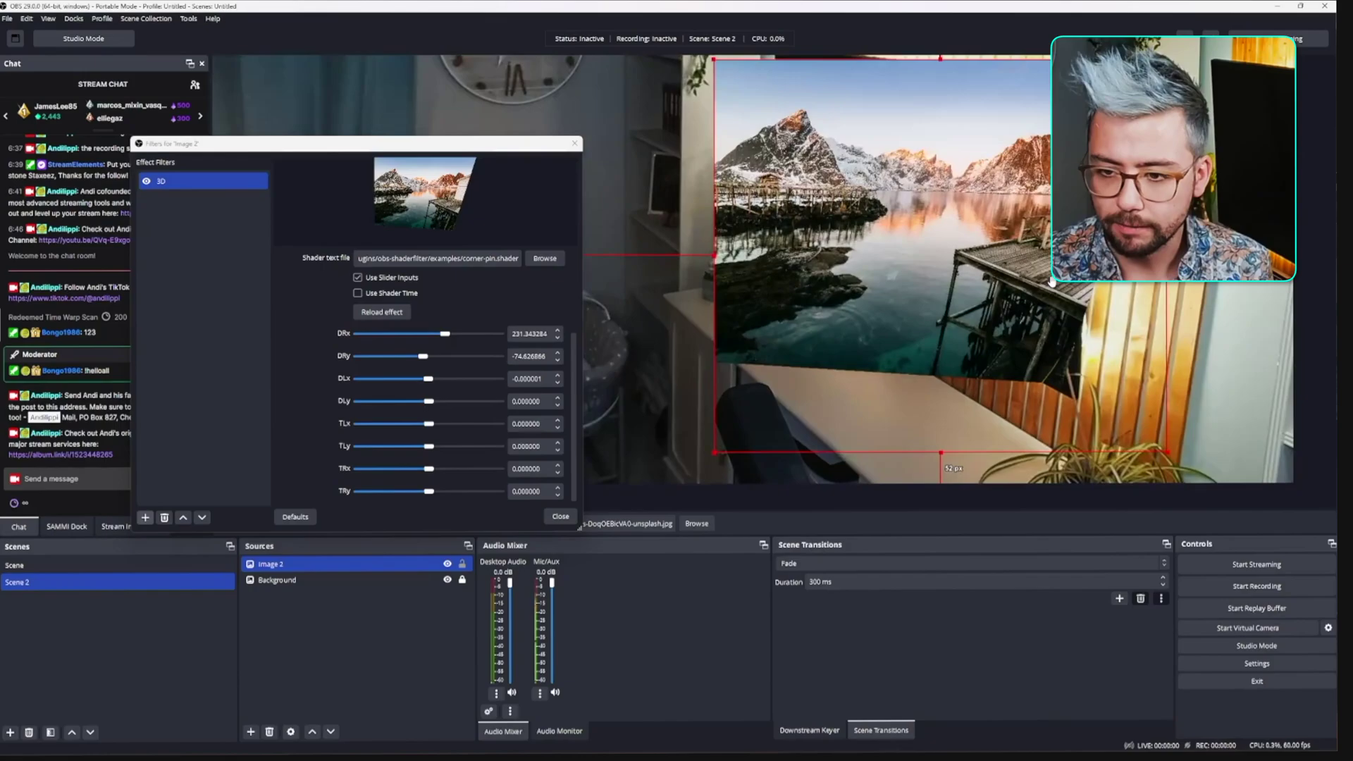
scroll(941, 336, "up", 3)
scroll(942, 337, "up", 3)
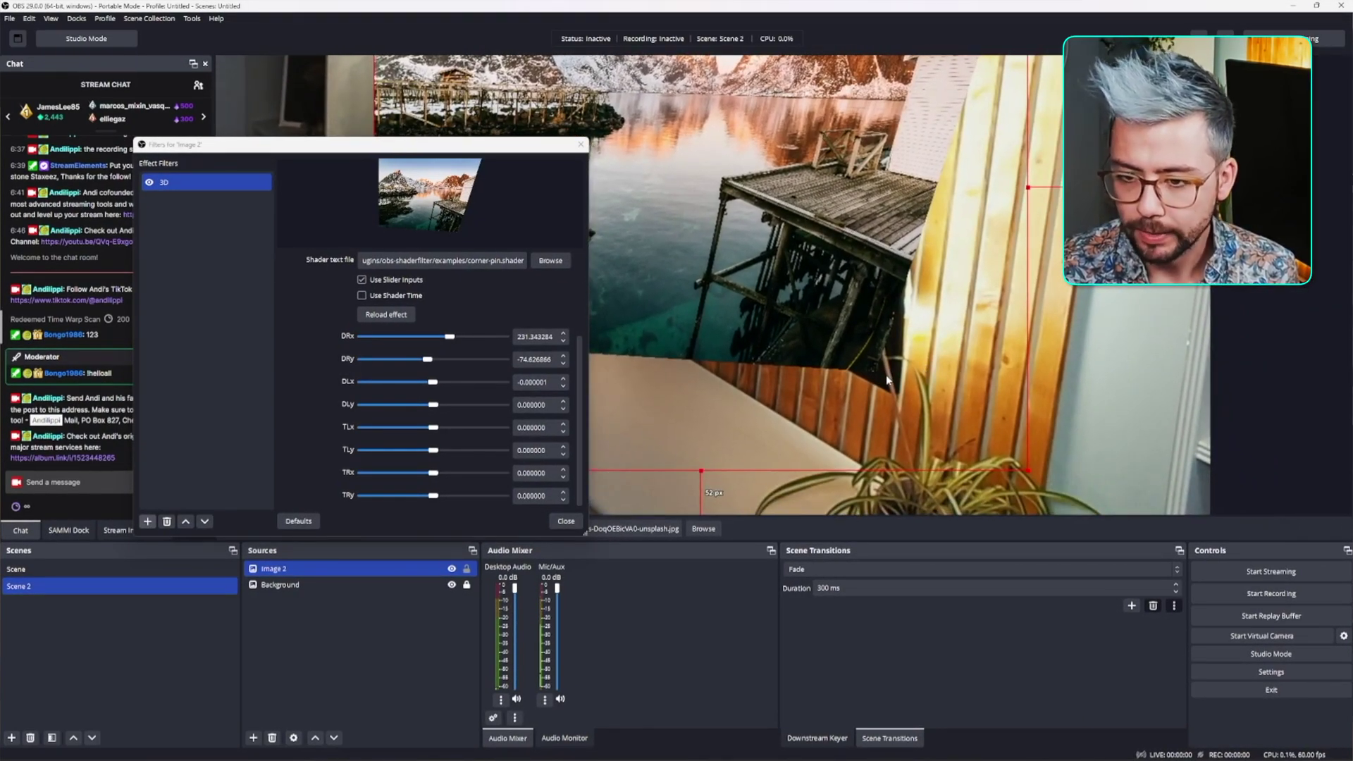
left_click_drag(452, 339, 451, 344)
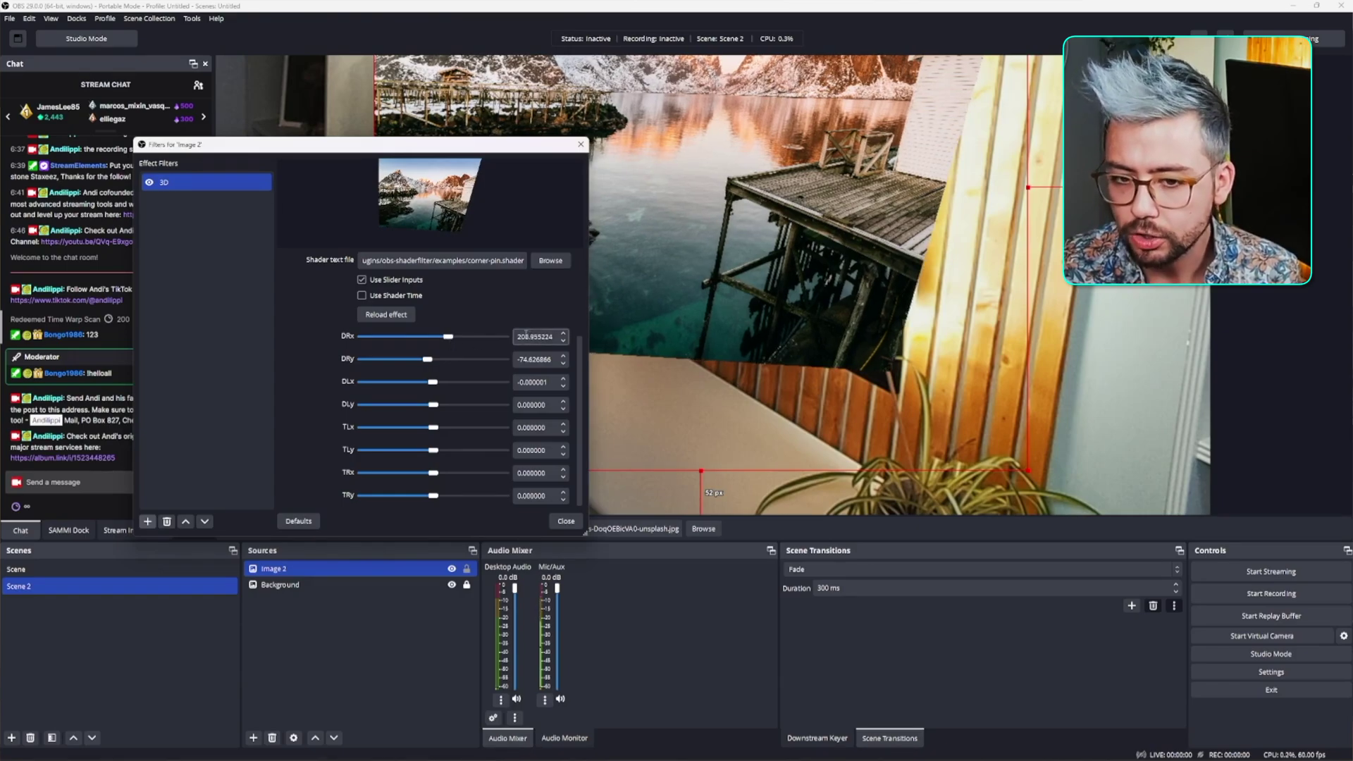
type("00")
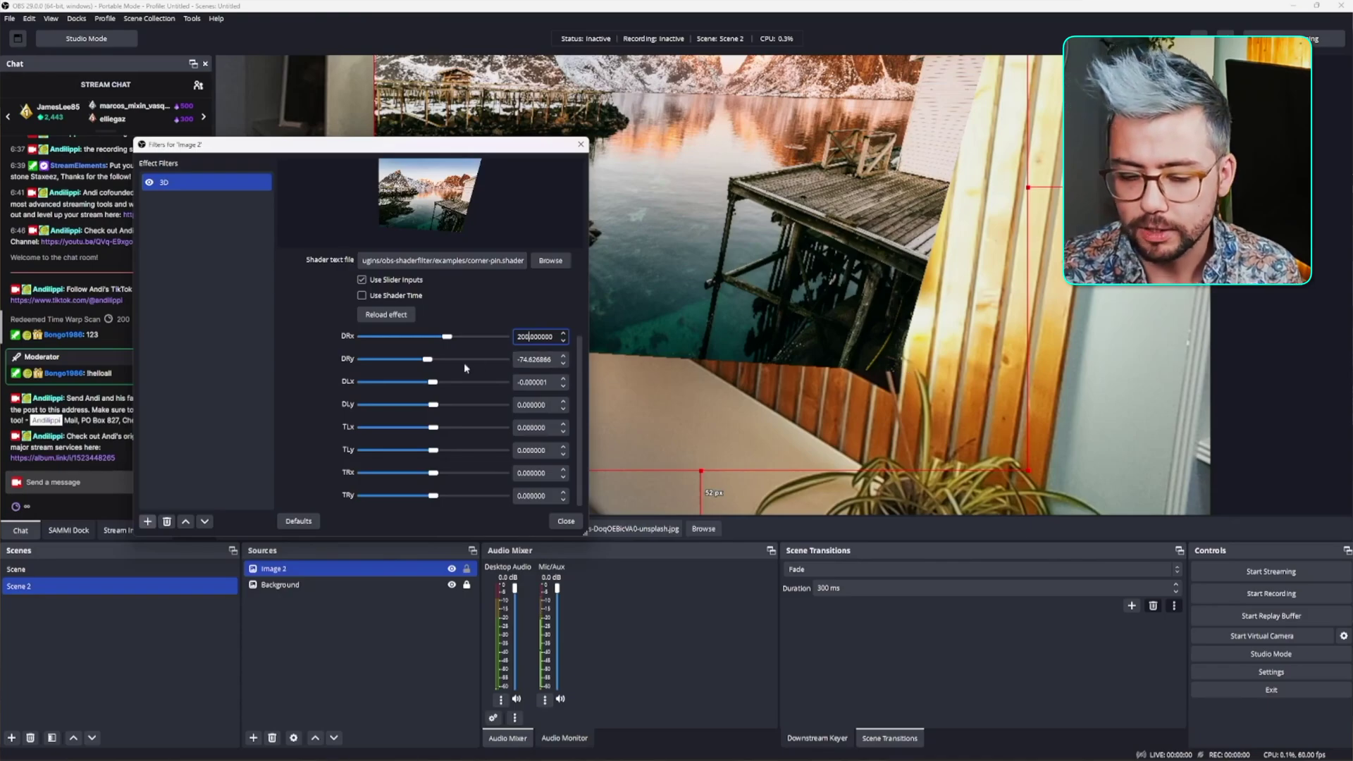
left_click_drag(426, 363, 425, 368)
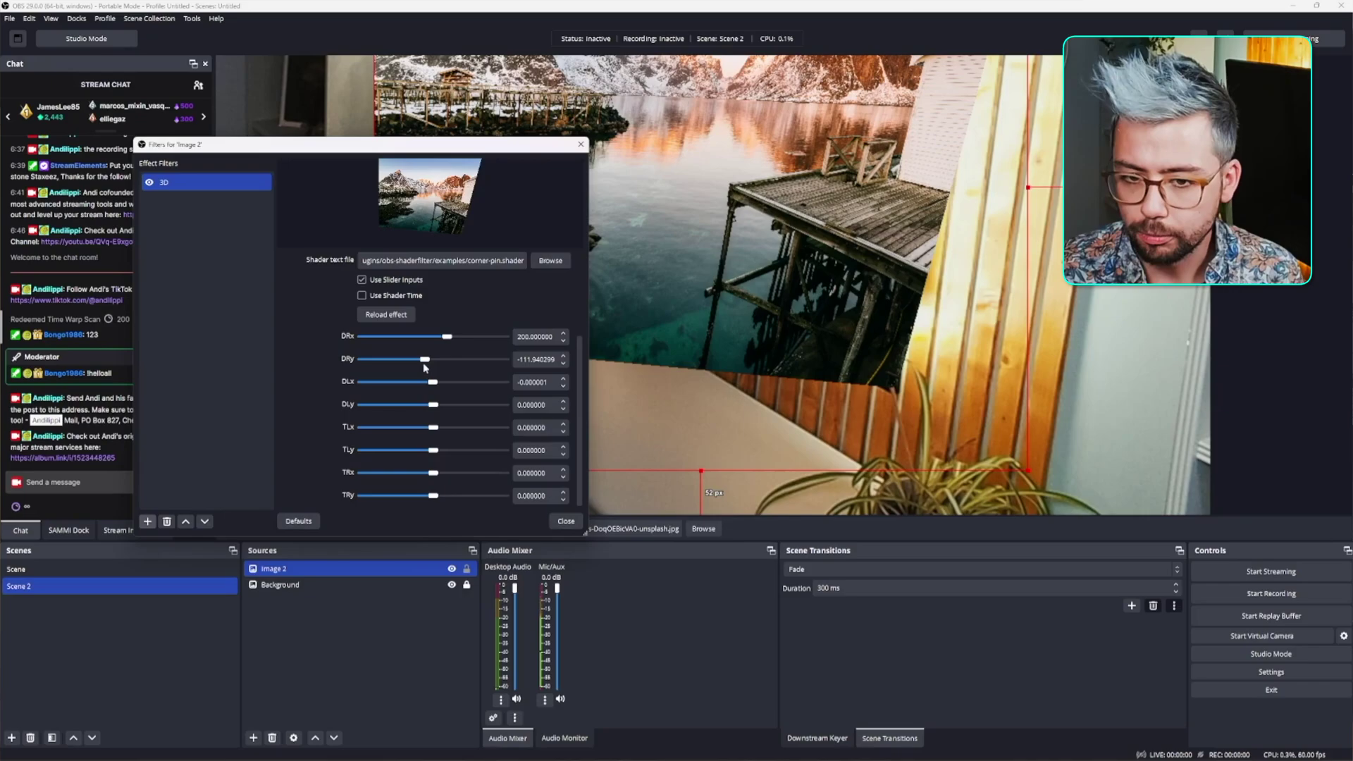
Raise DLx to 164.179104 with DLy at 402.985075, keeping the warped image visible
left_click_drag(422, 148, 1070, 294)
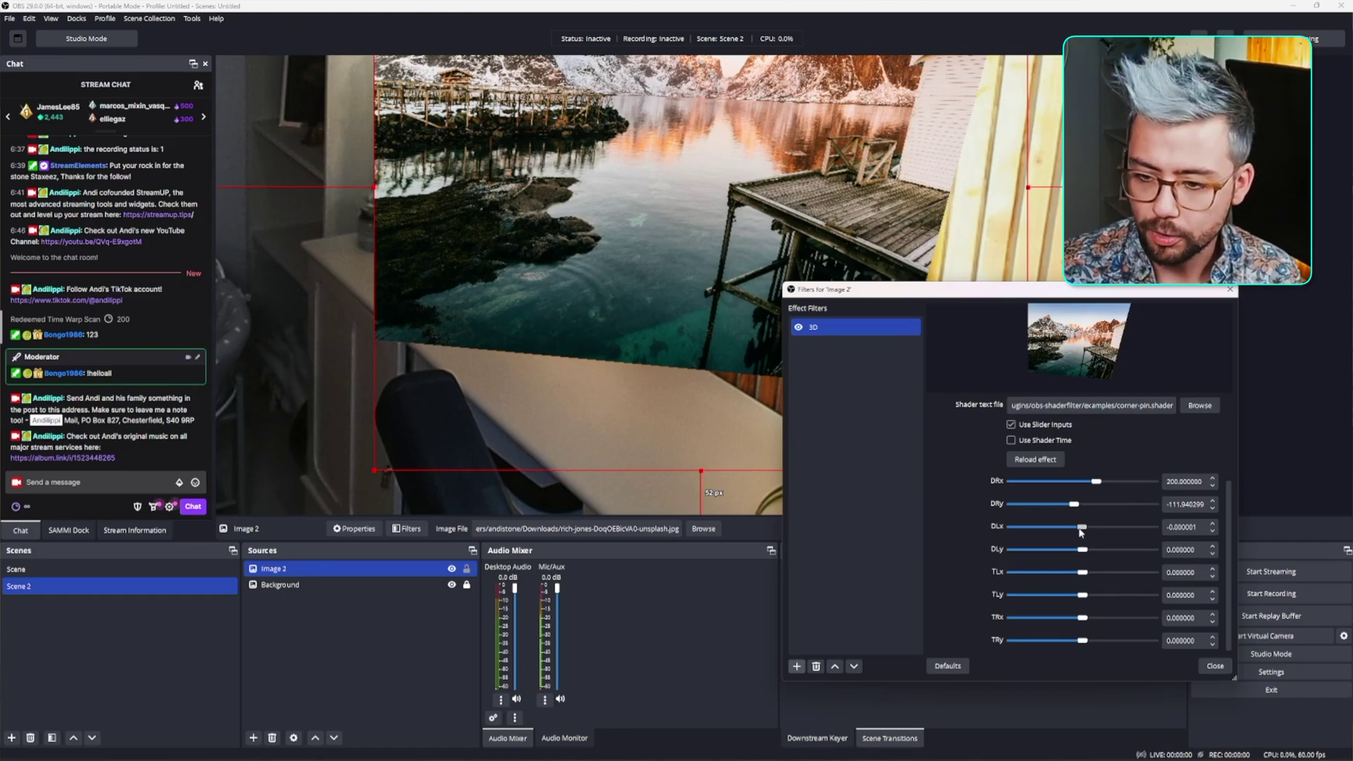
mouse_move(1082, 530)
left_mouse_down()
mouse_move(1107, 527)
mouse_move(1093, 526)
mouse_move(1111, 549)
mouse_move(1092, 527)
left_mouse_up()
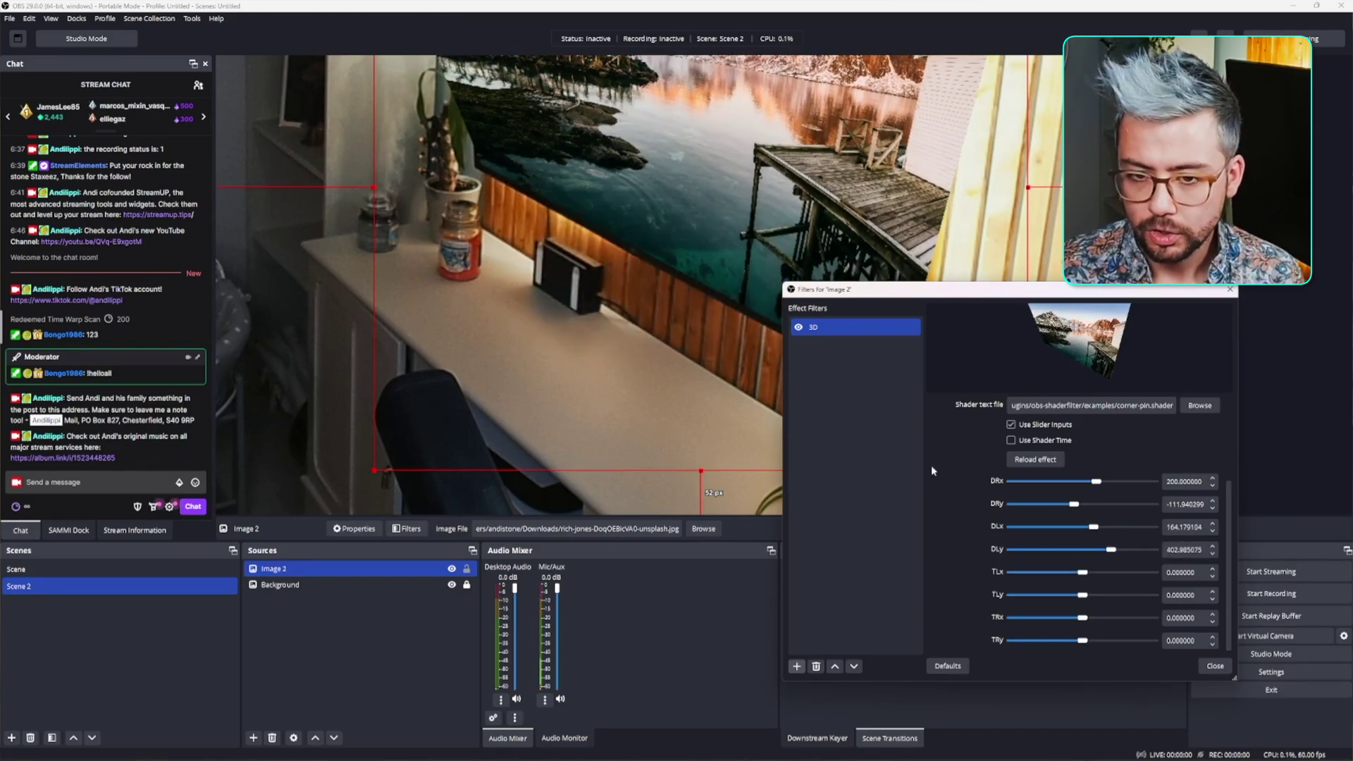
left_click_drag(685, 264, 617, 493)
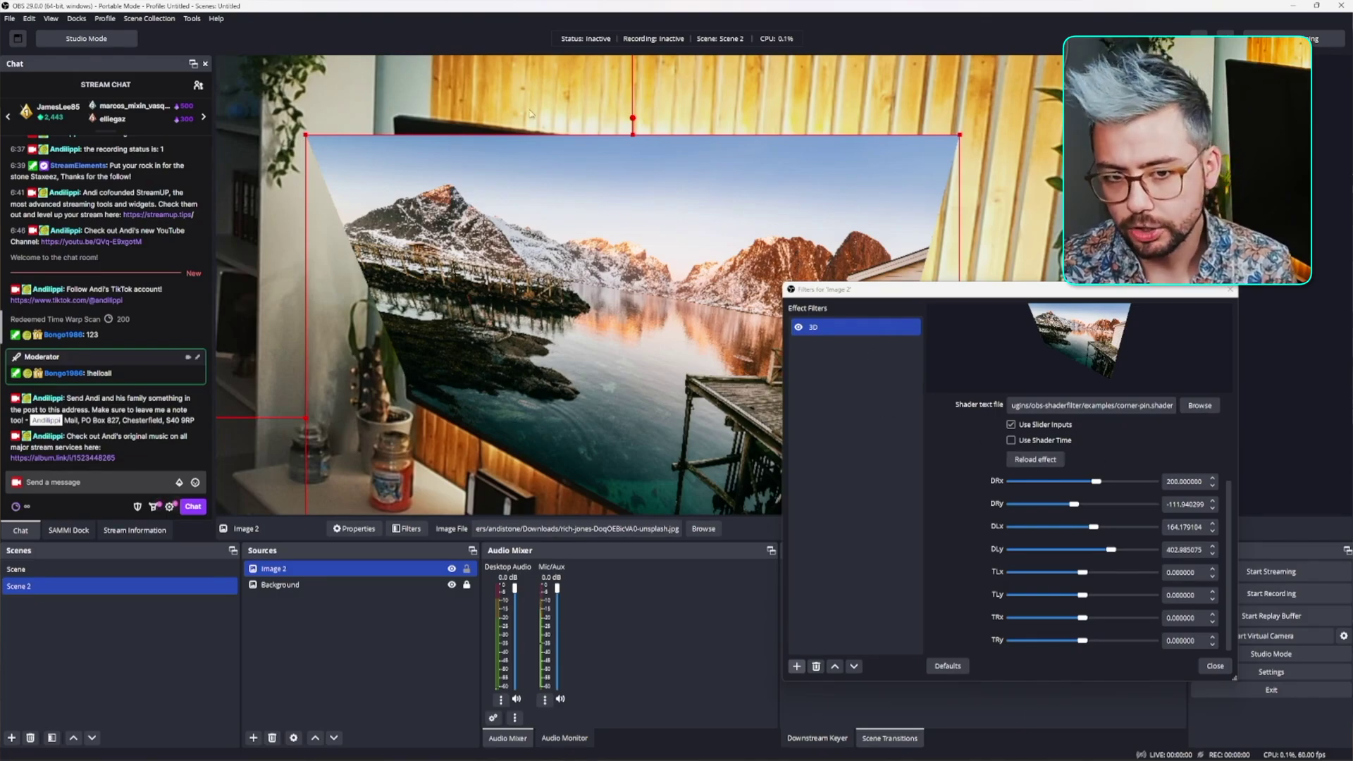
Set Extra pixels on top to 200 and raise TLx to 149.253731
scroll(998, 508, "up", 3)
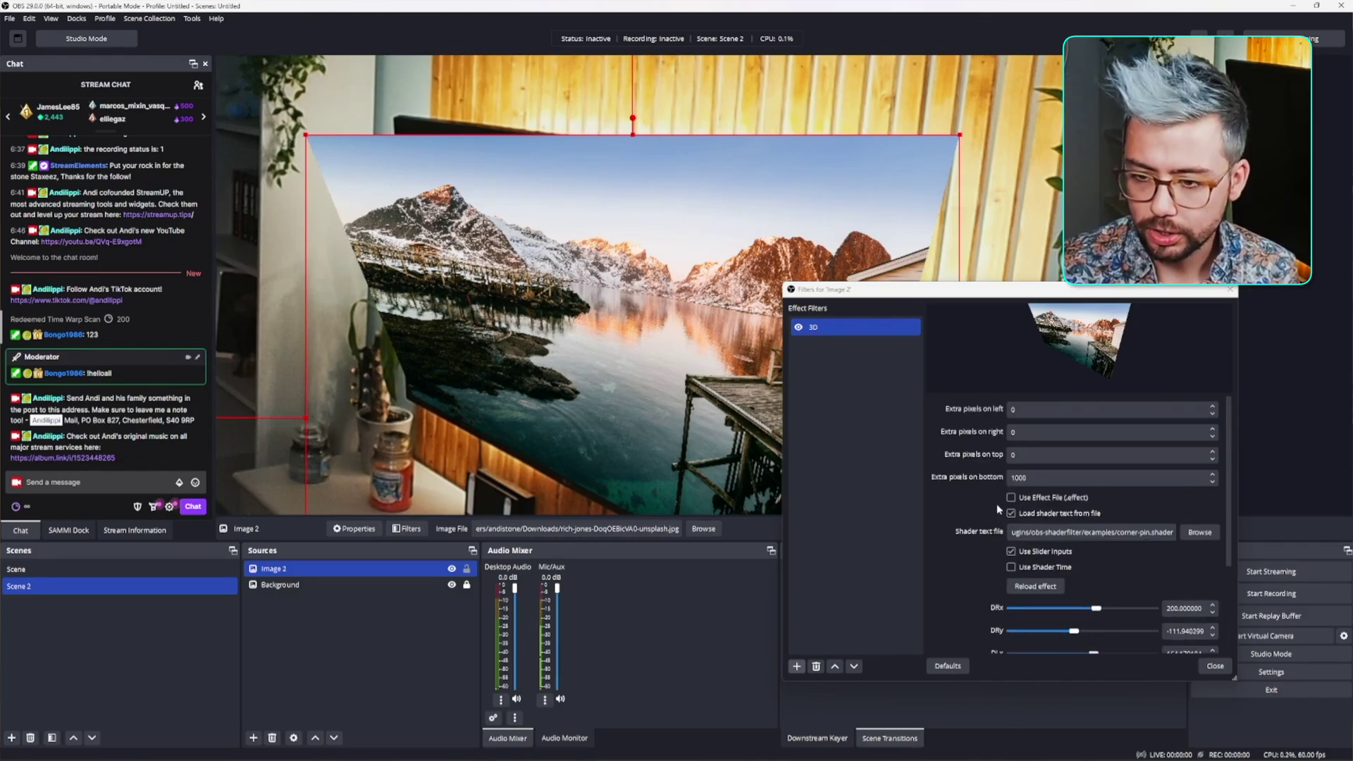
left_click(1033, 453)
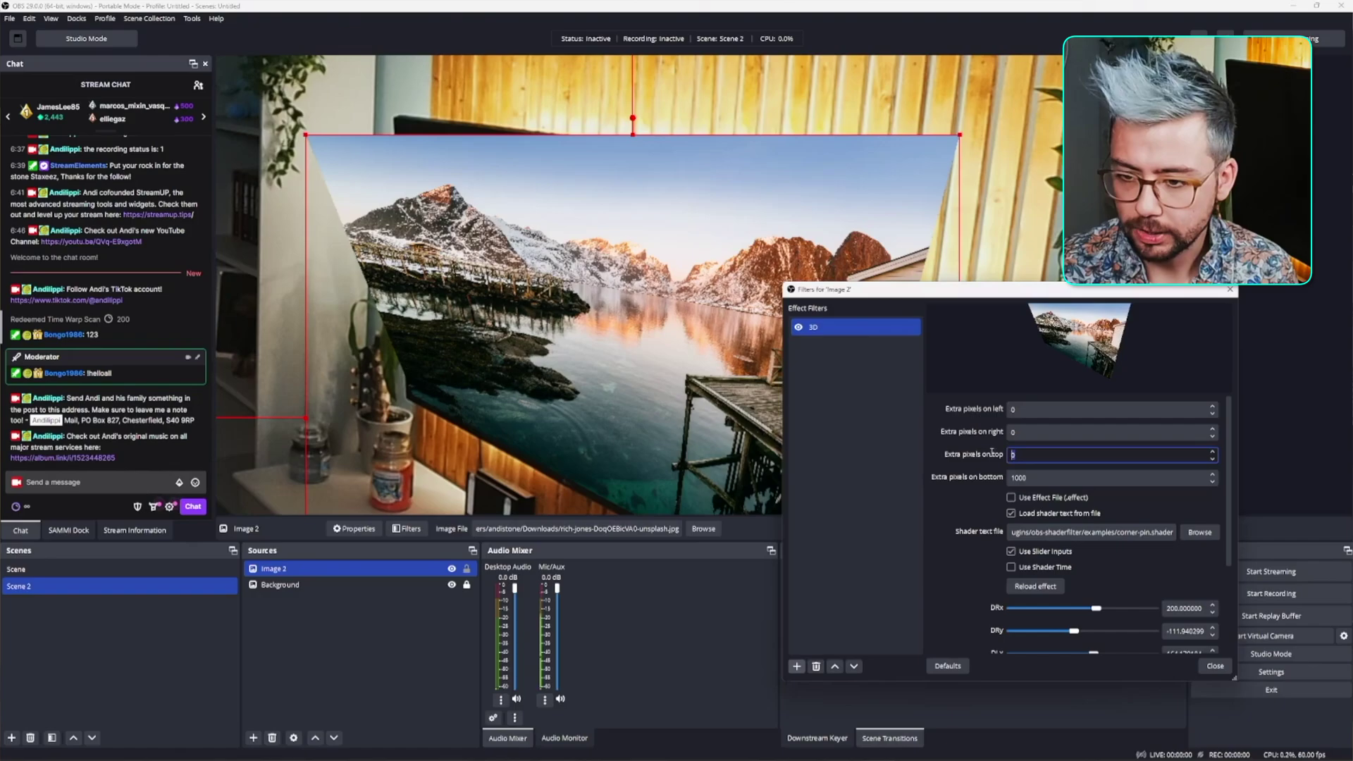
type("200")
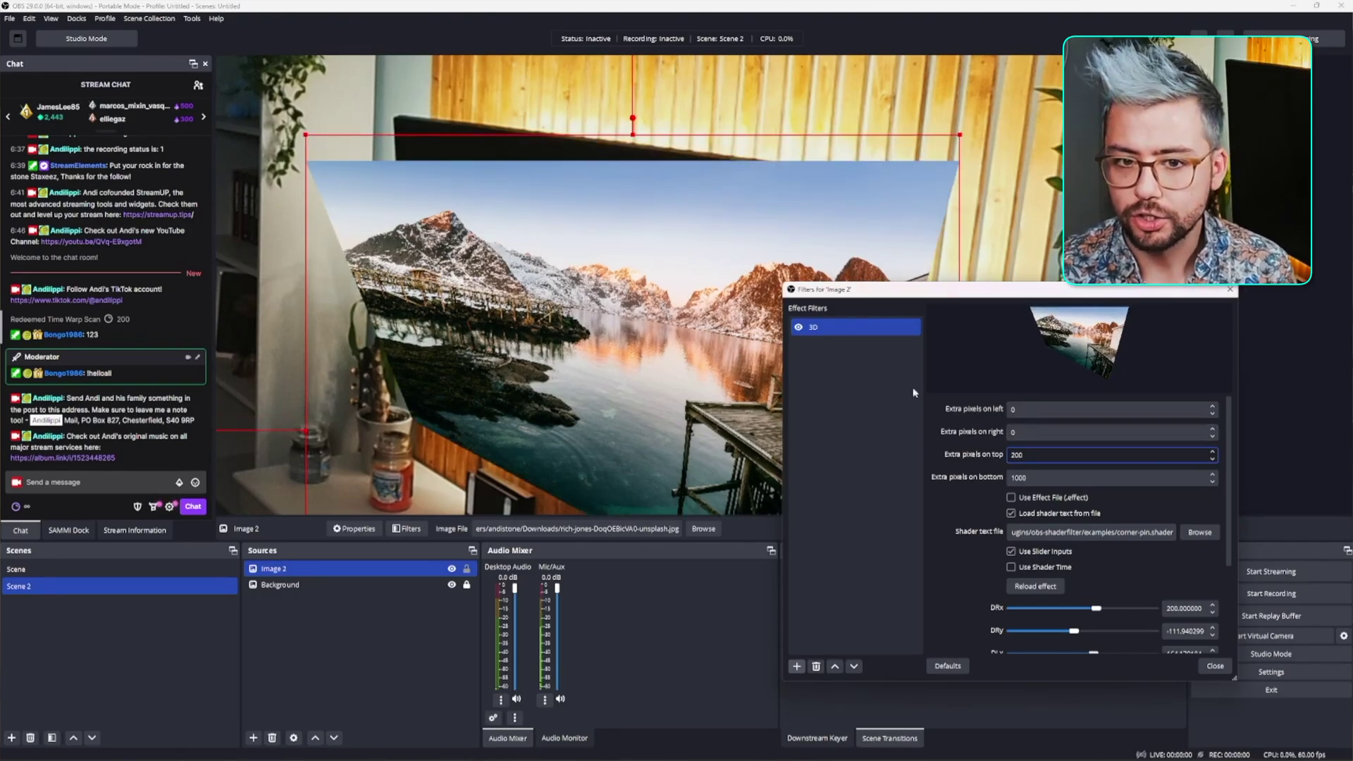
scroll(987, 543, "down", 3)
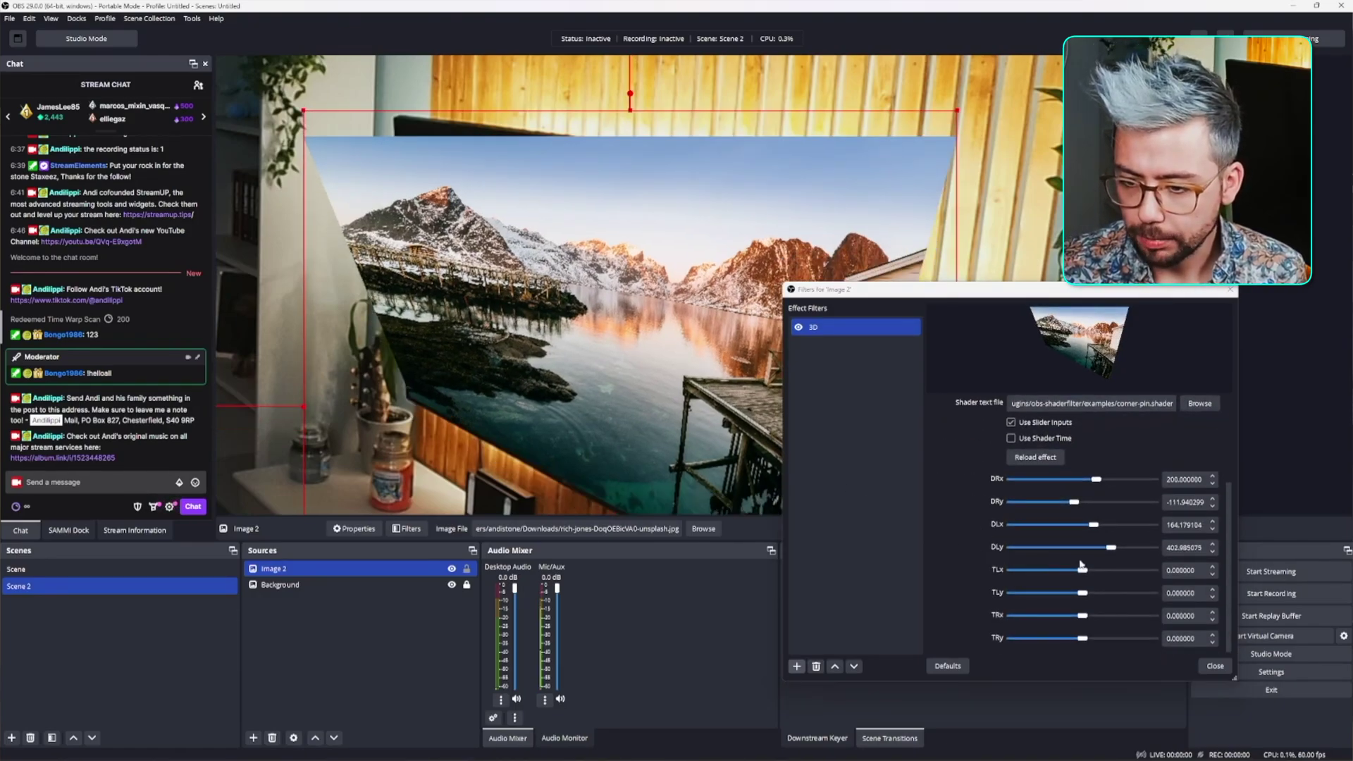
left_click_drag(1082, 572, 1092, 647)
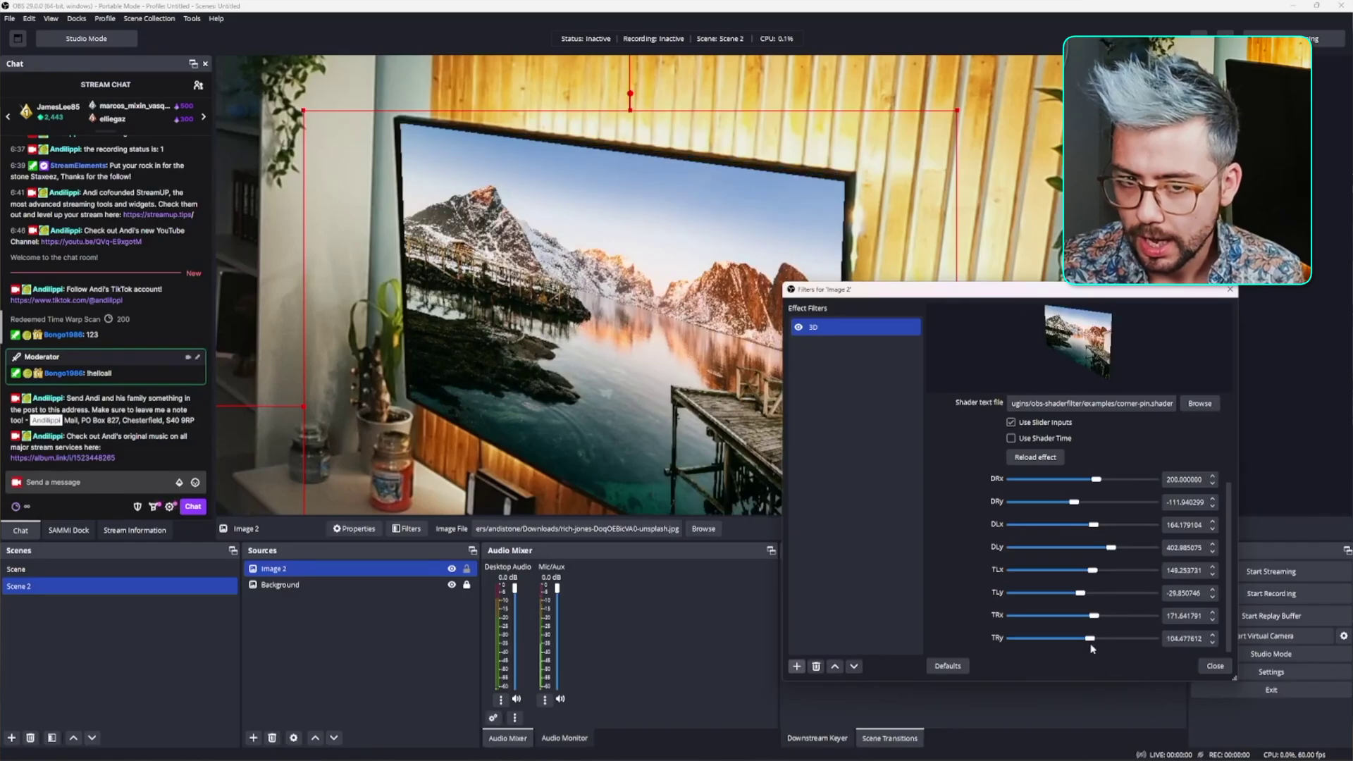
left_click(1212, 665)
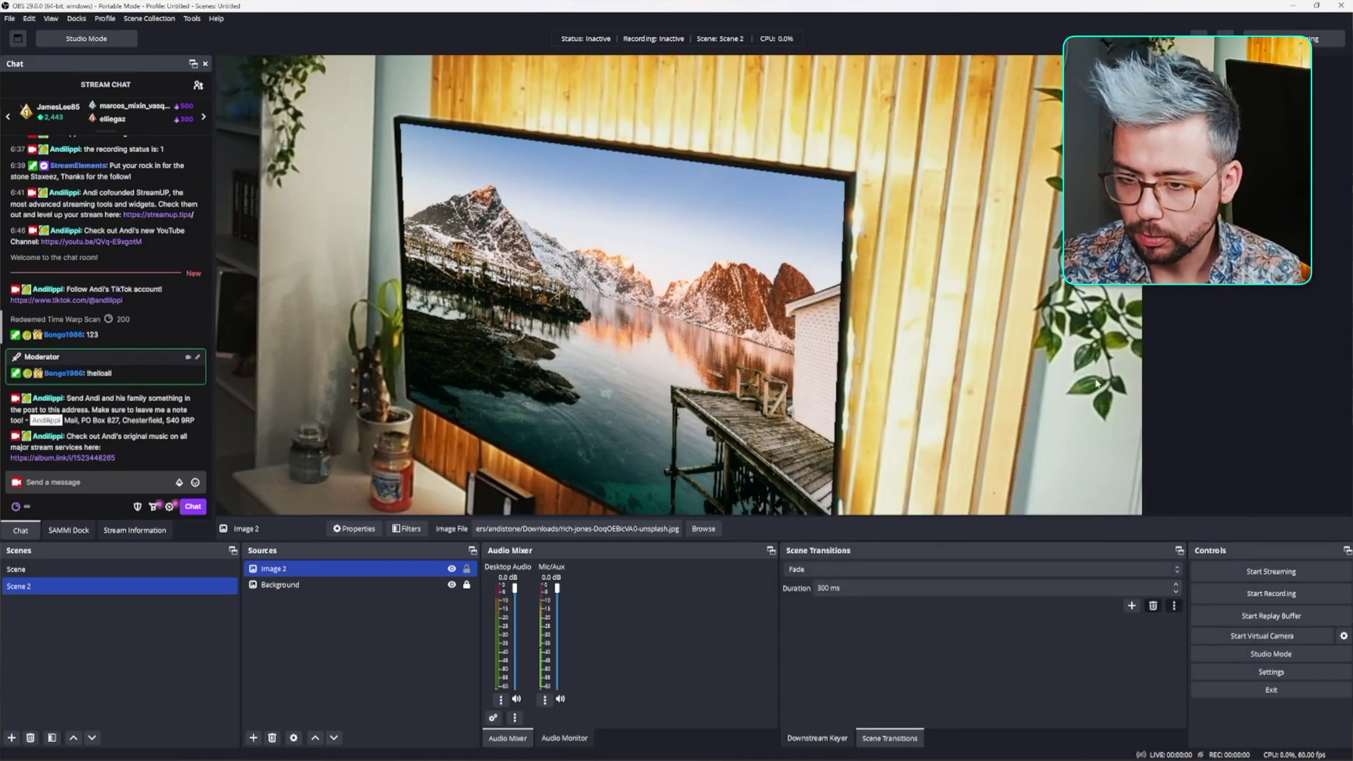
left_click(1095, 379)
scroll(1095, 378, "down", 5)
scroll(1095, 379, "down", 2)
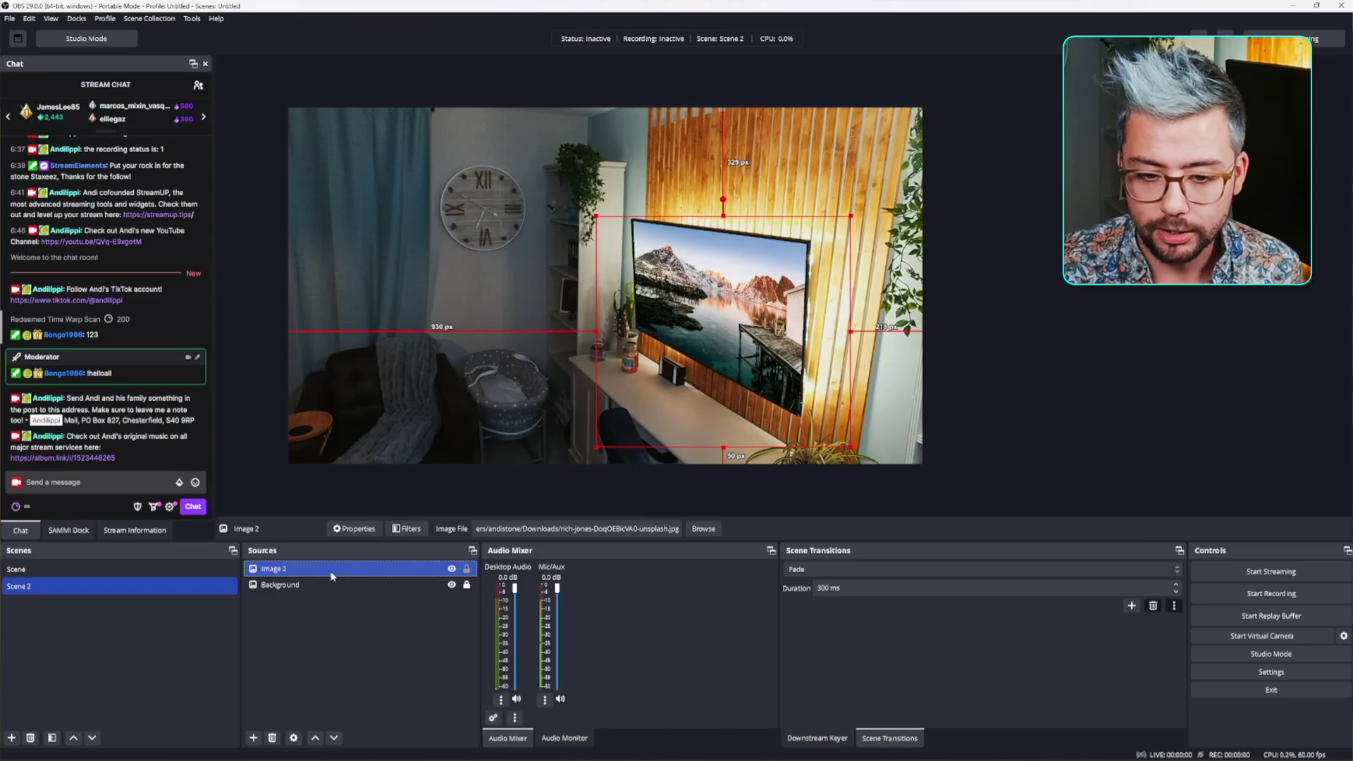
Add a Move Value filter named TV to Image 2
right_click(332, 565)
left_click(363, 535)
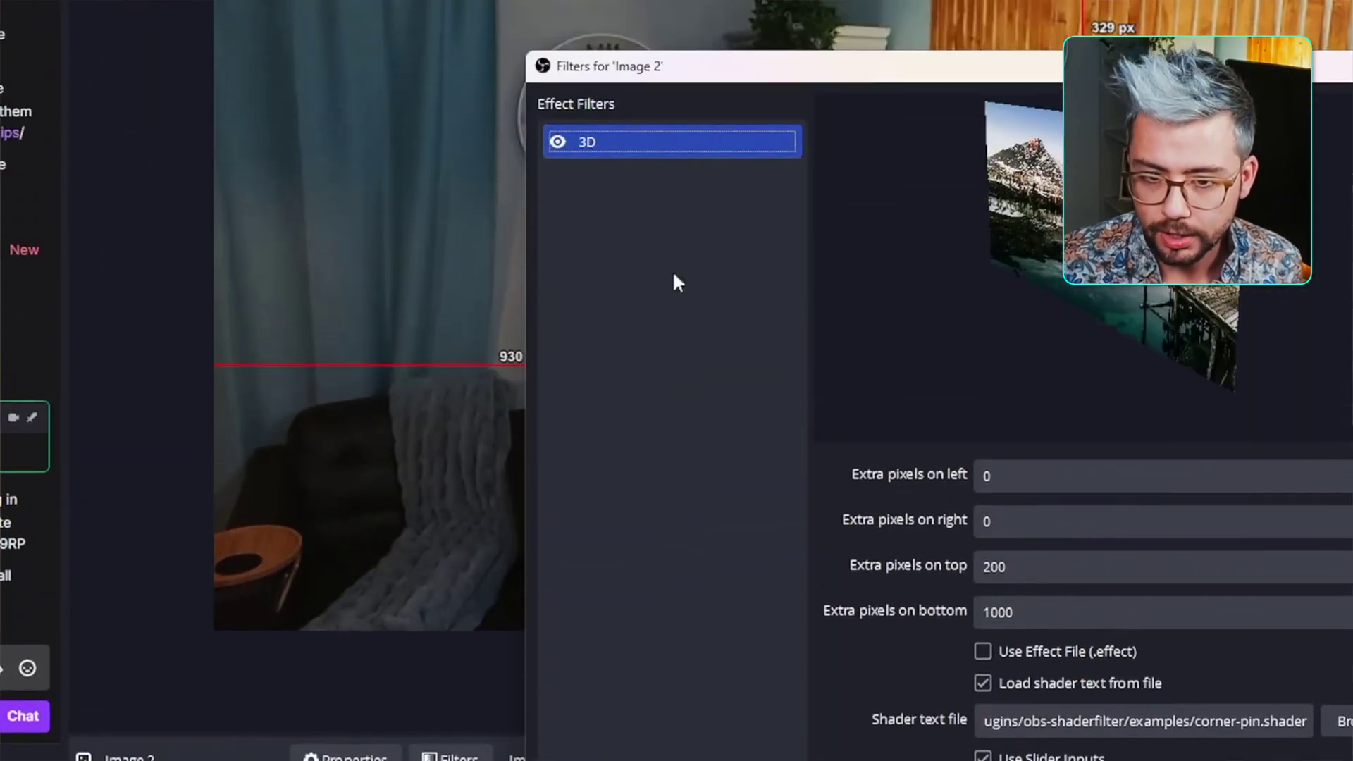
right_click(663, 324)
mouse_move(701, 337)
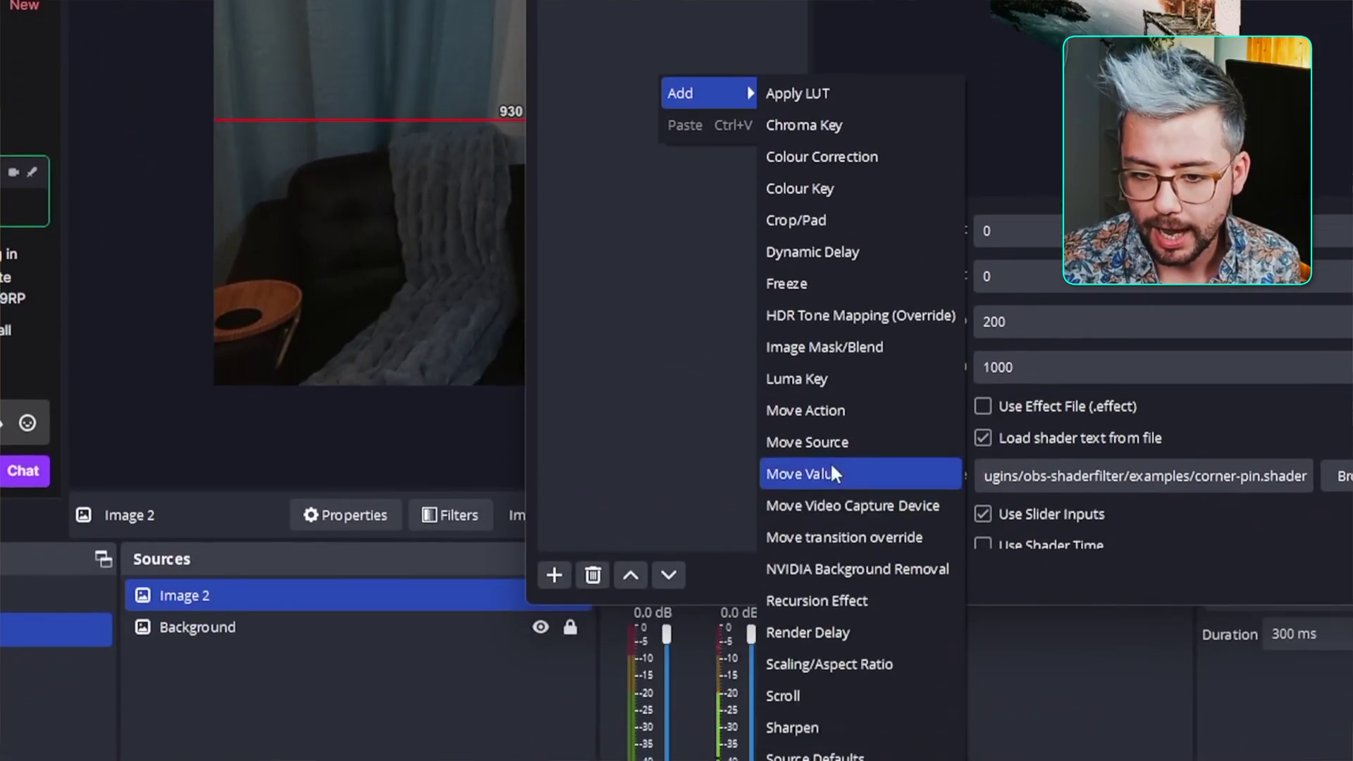
left_click(822, 451)
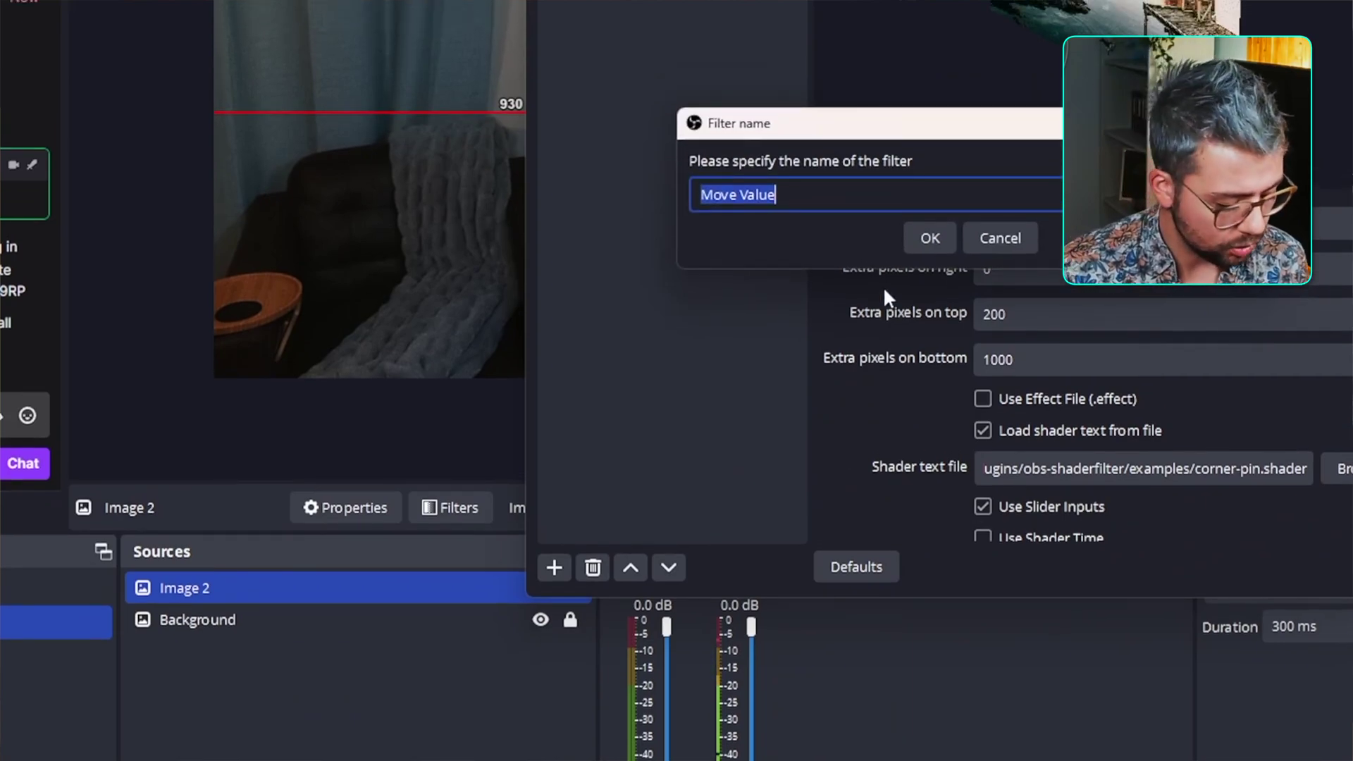
type("TV")
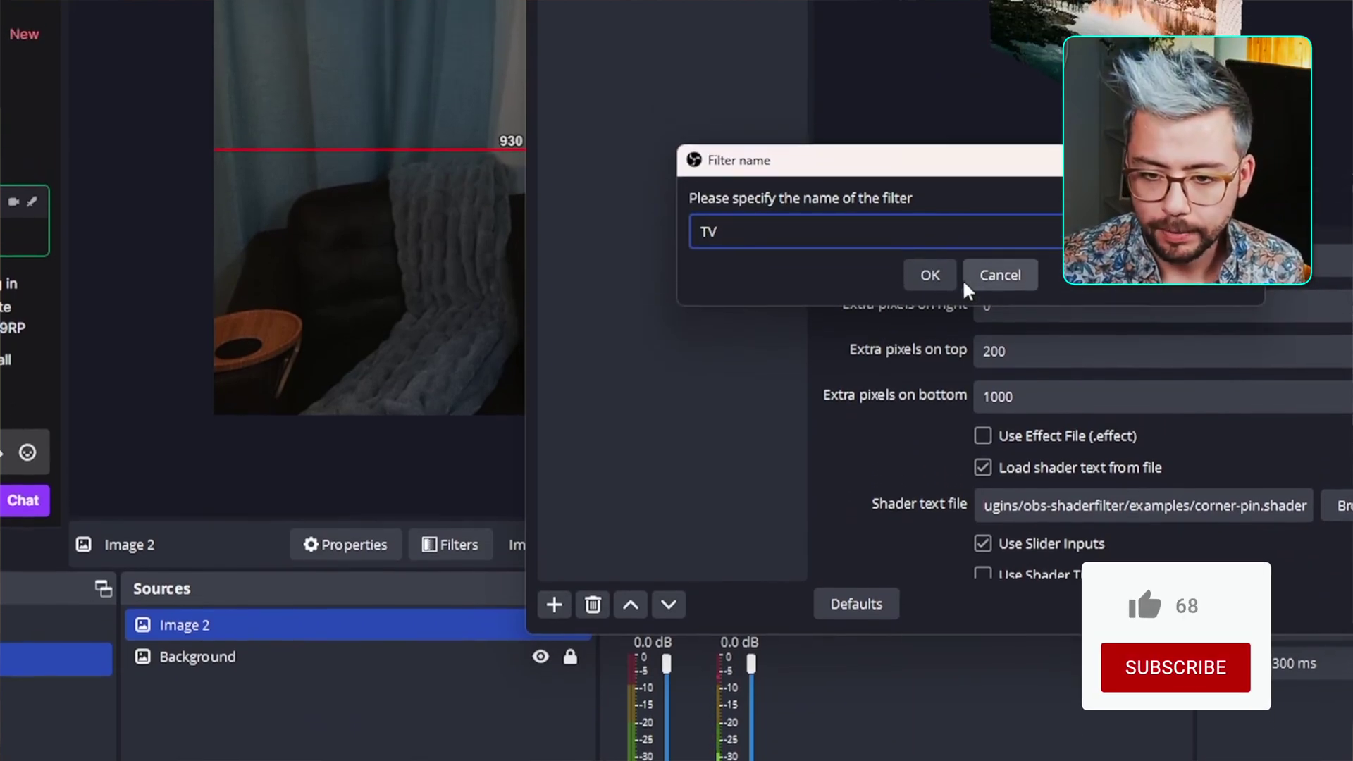
left_click(931, 239)
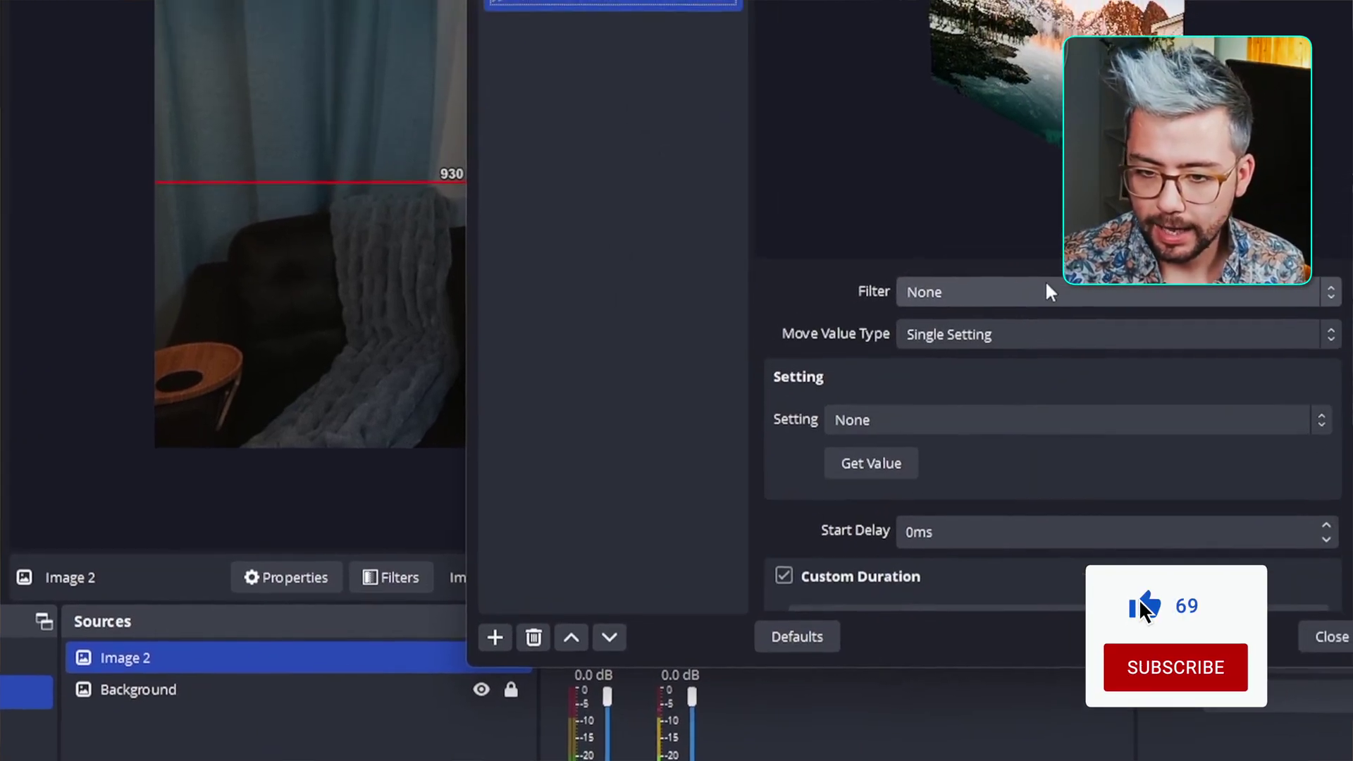
Target the 3D filter with Move Value Type Settings and fetch its current values
left_click(1097, 259)
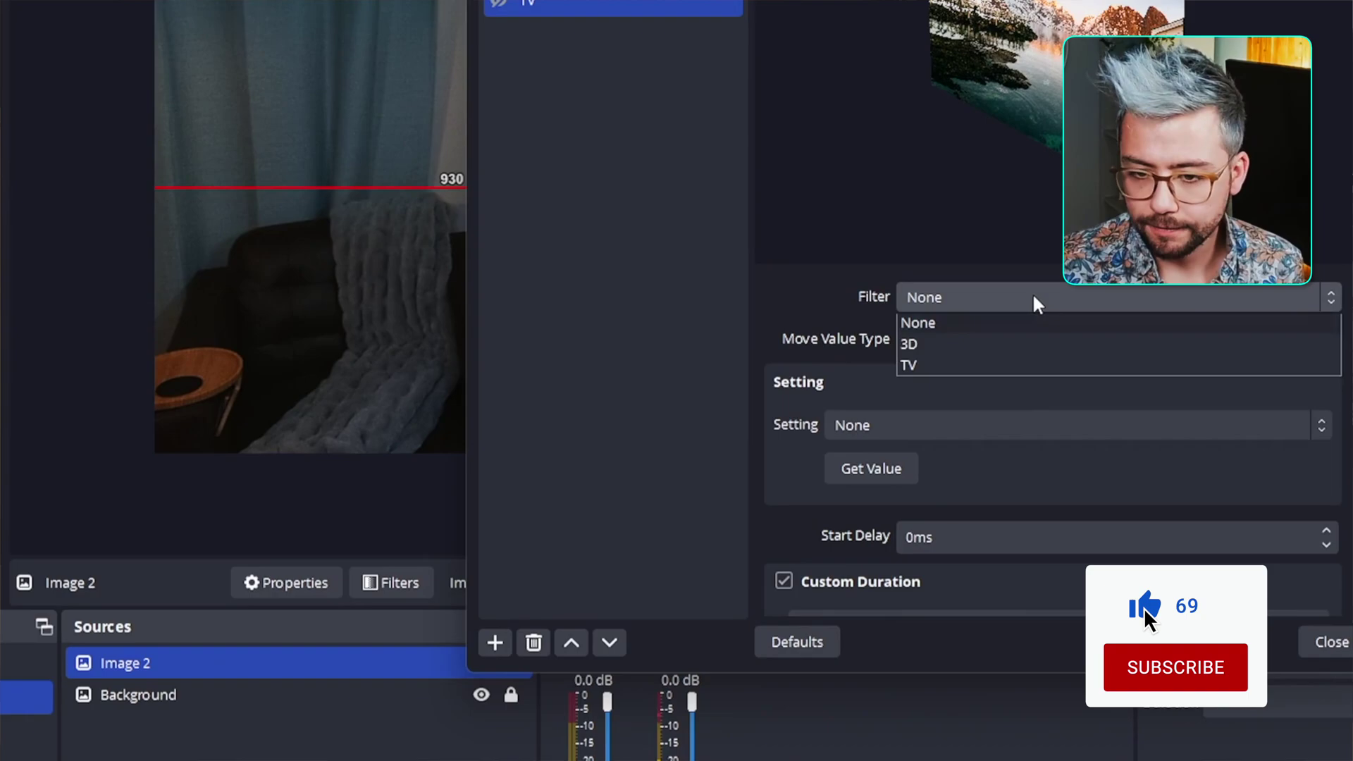
left_click(914, 345)
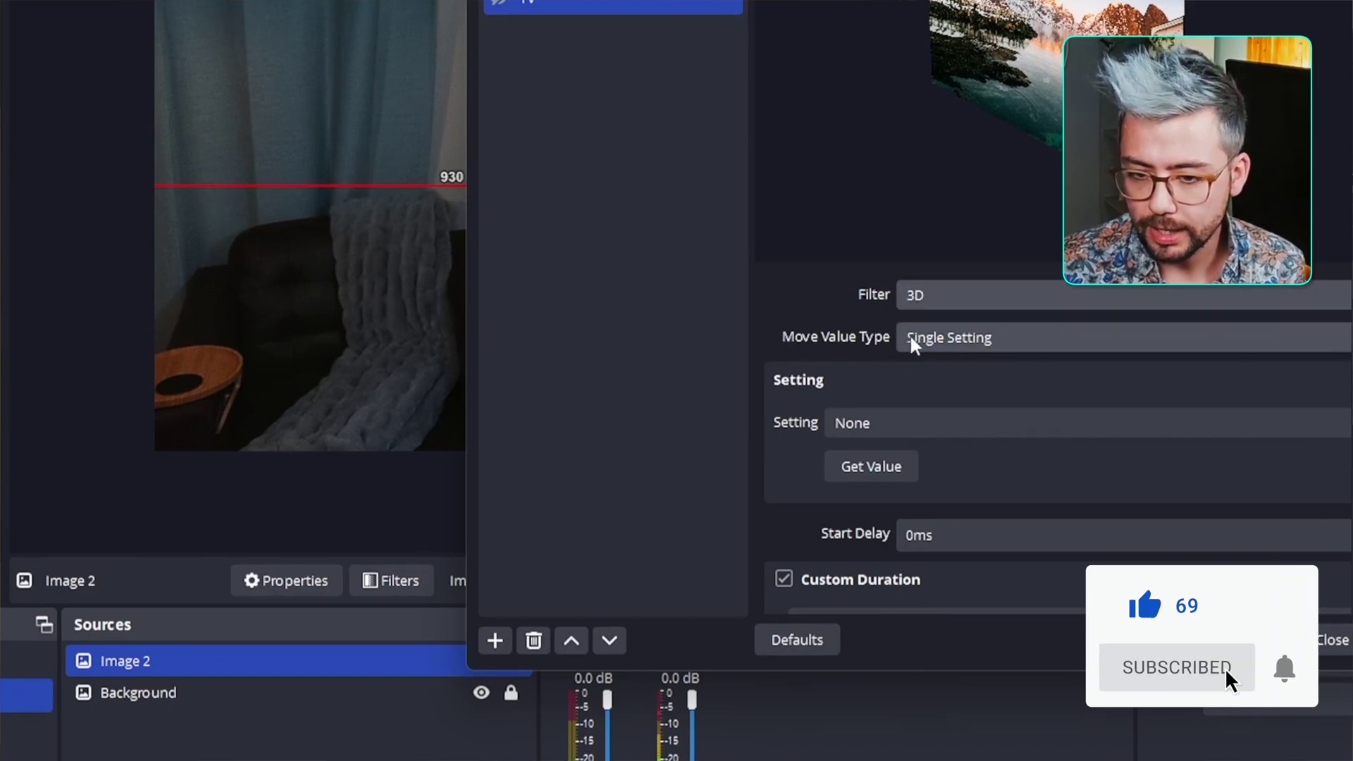
left_click(945, 331)
left_click(952, 382)
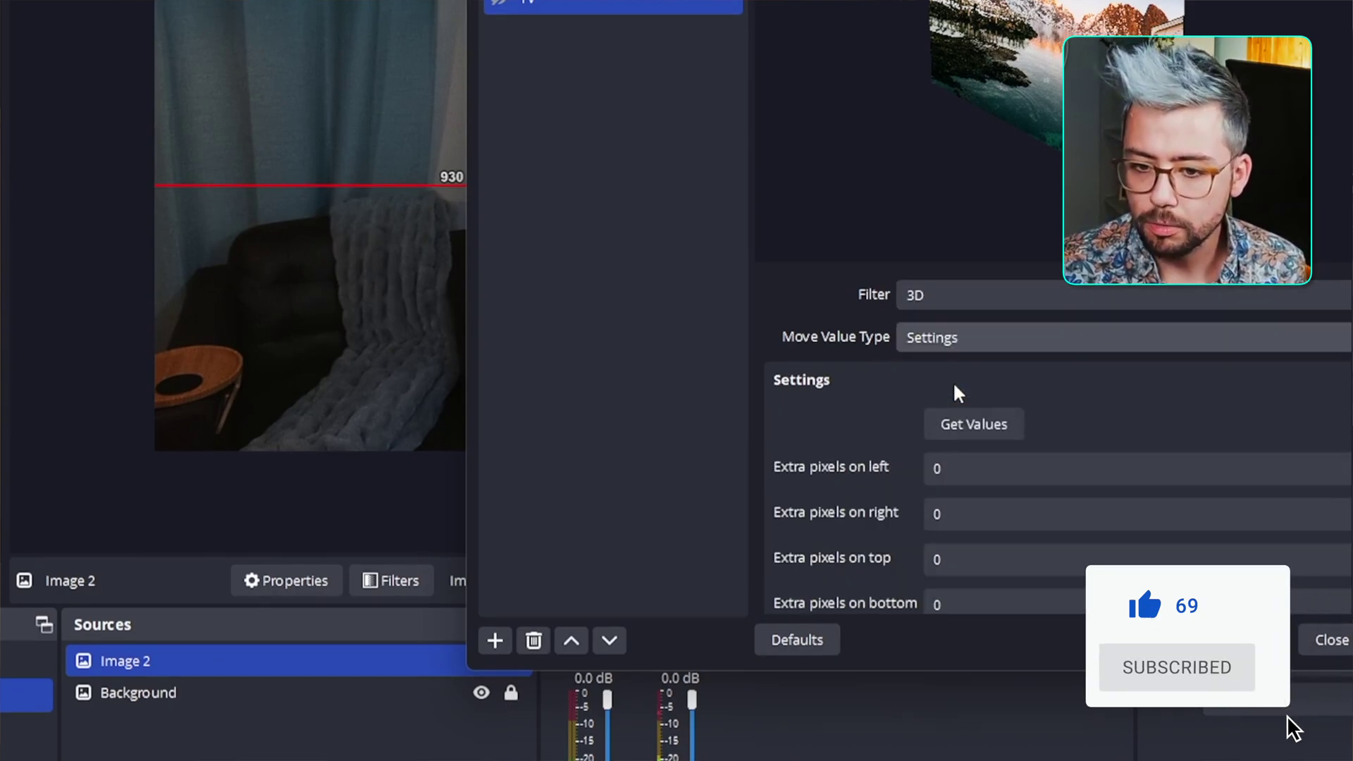
scroll(875, 383, "down", 1)
scroll(877, 388, "down", 4)
scroll(877, 388, "up", 5)
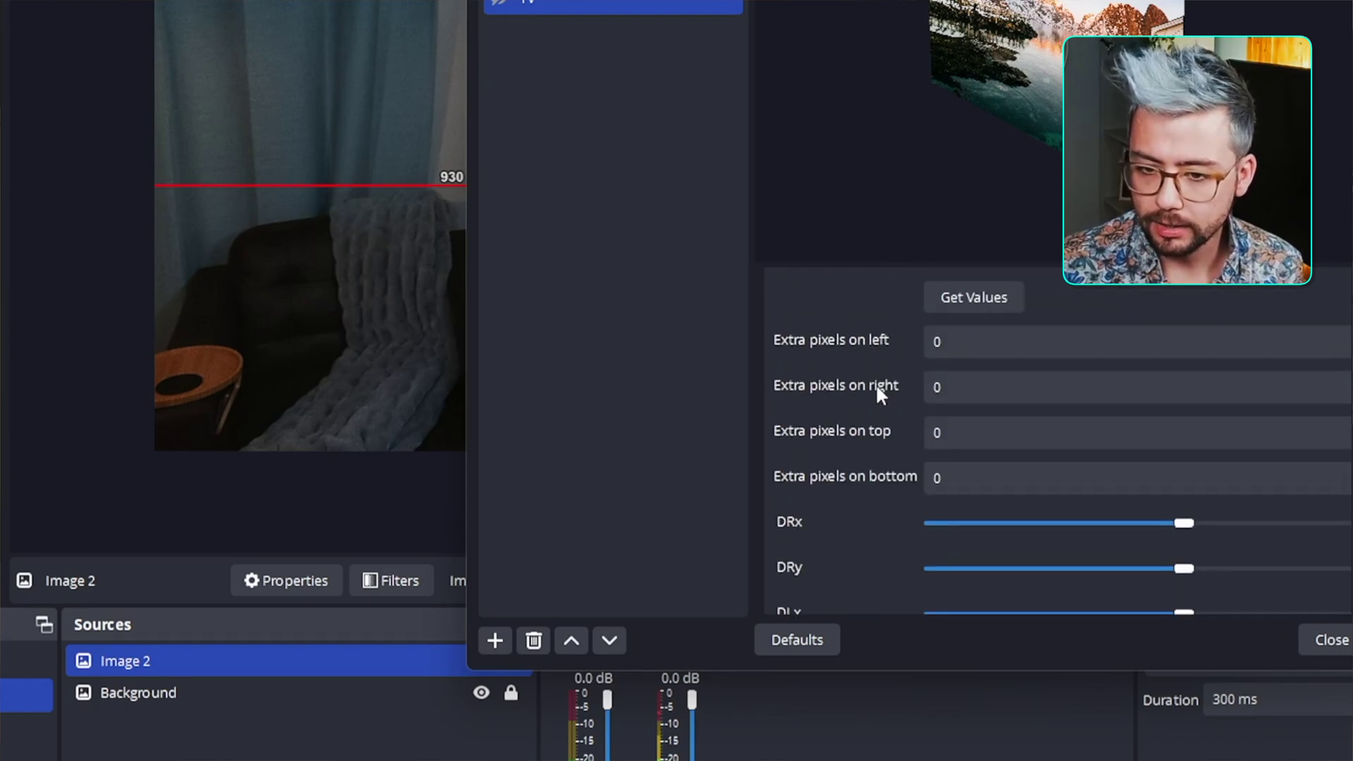
left_click(996, 419)
Set the TV filter's custom duration to 2000ms
scroll(827, 444, "down", 5)
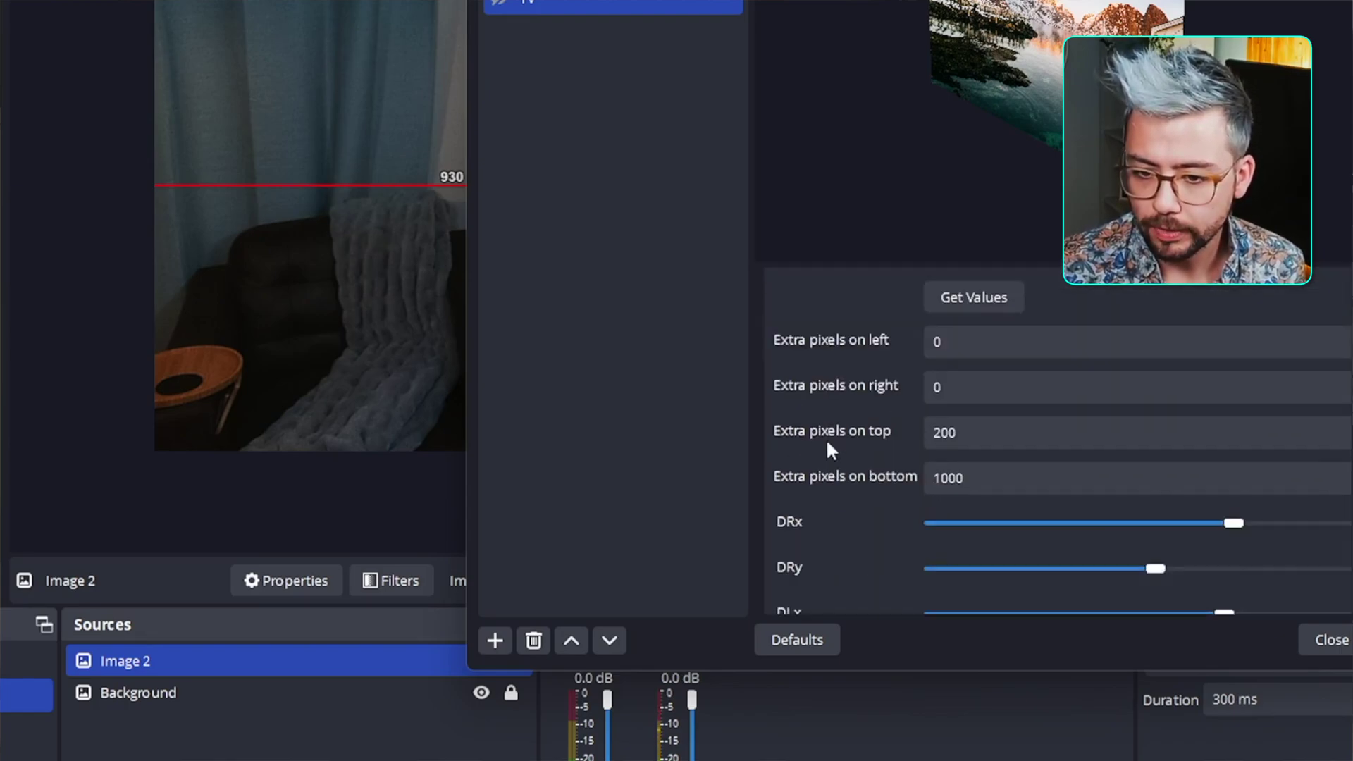
scroll(828, 444, "down", 5)
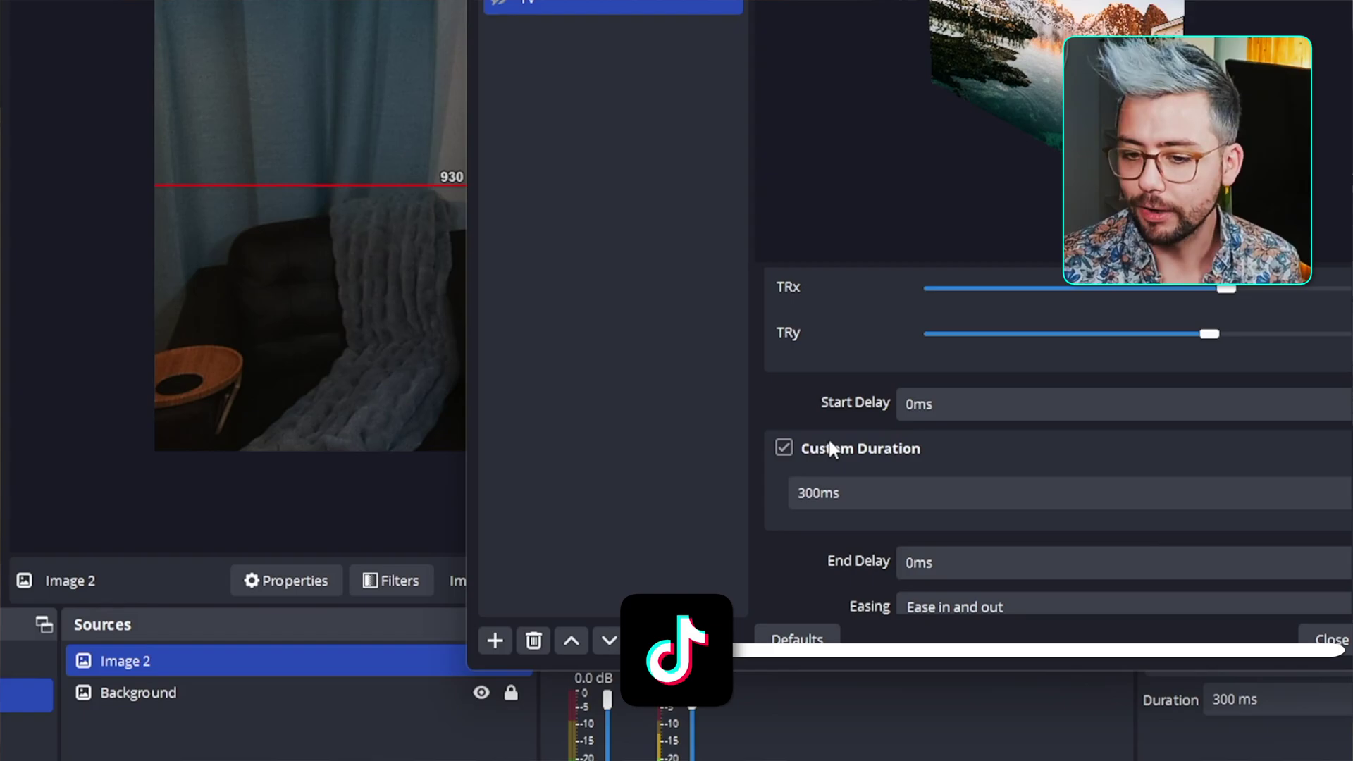
left_click_drag(811, 472, 797, 471)
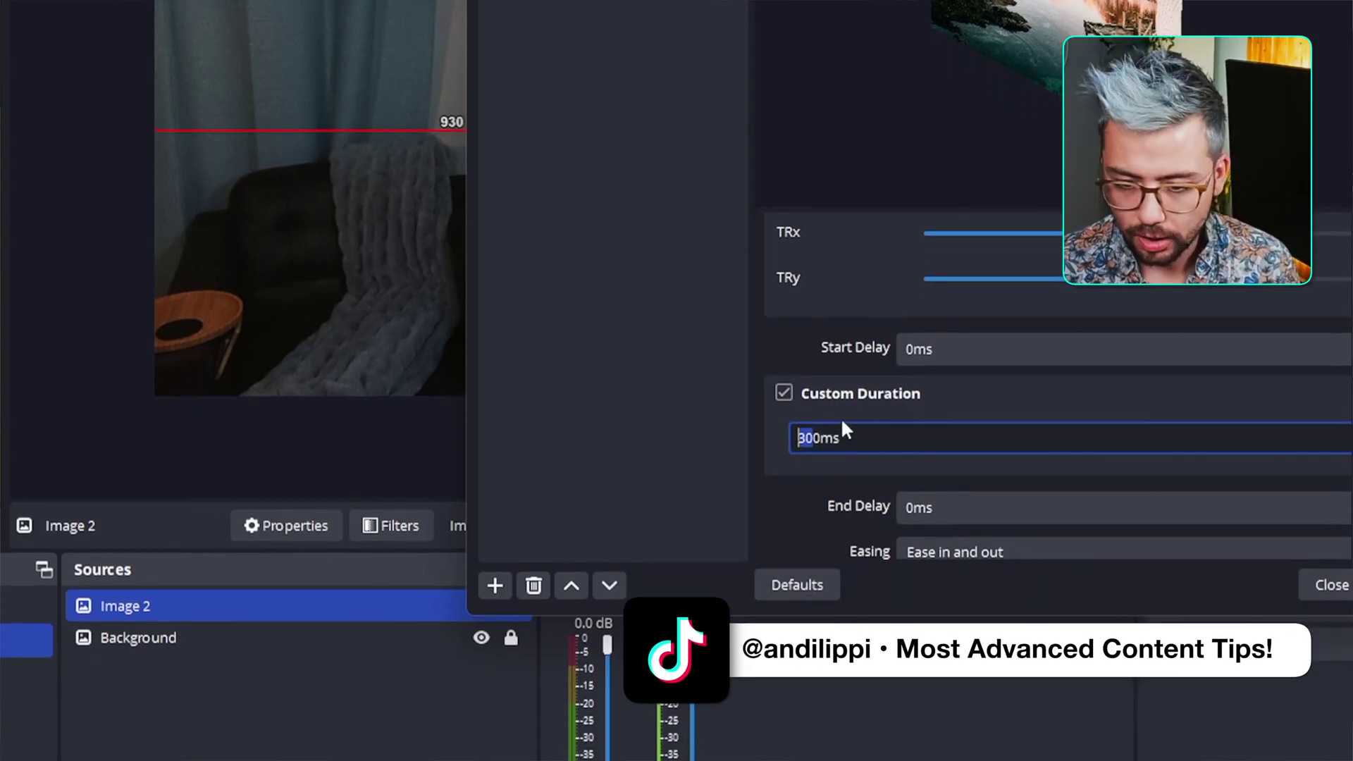
type("200")
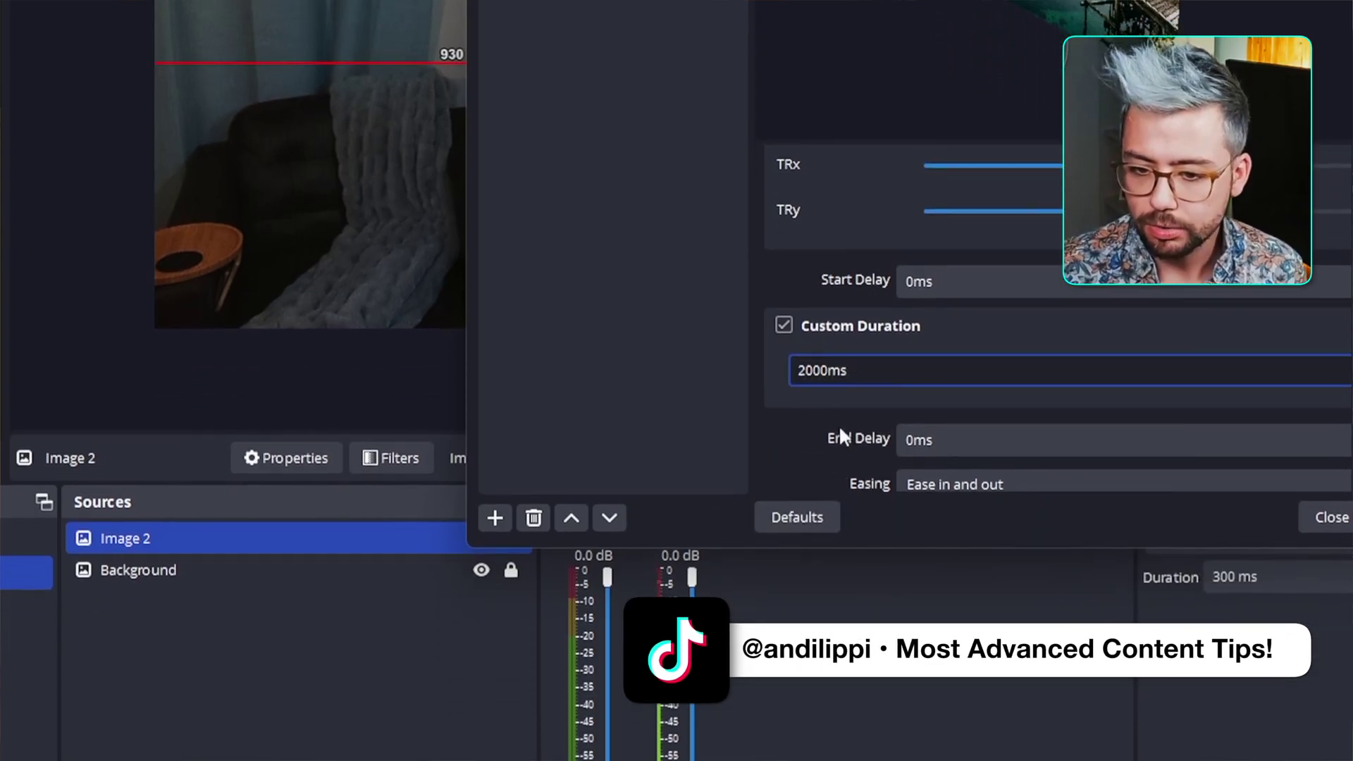
scroll(828, 467, "down", 5)
scroll(828, 407, "down", 2)
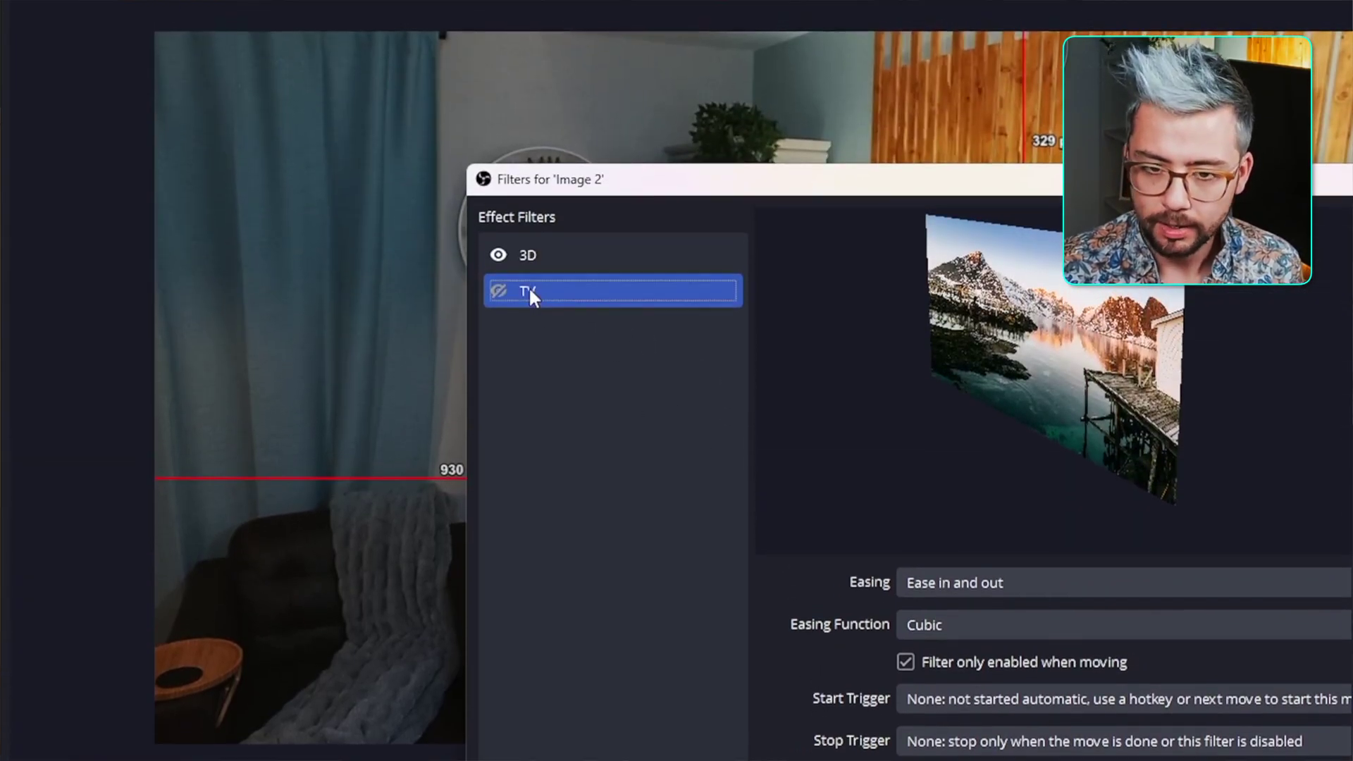
Duplicate the TV filter and name the copy RESET
right_click(528, 287)
left_click(604, 341)
left_click(751, 472)
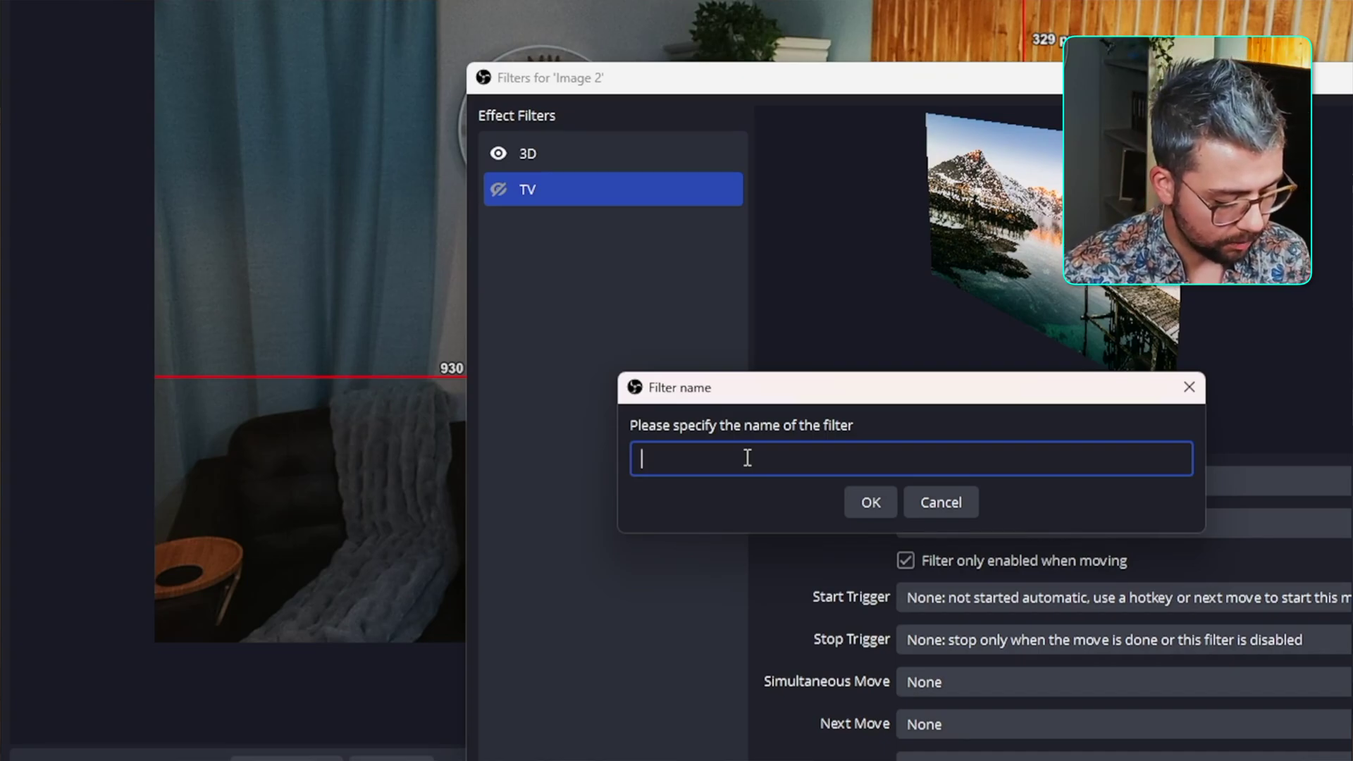
type("RESET")
key("Return")
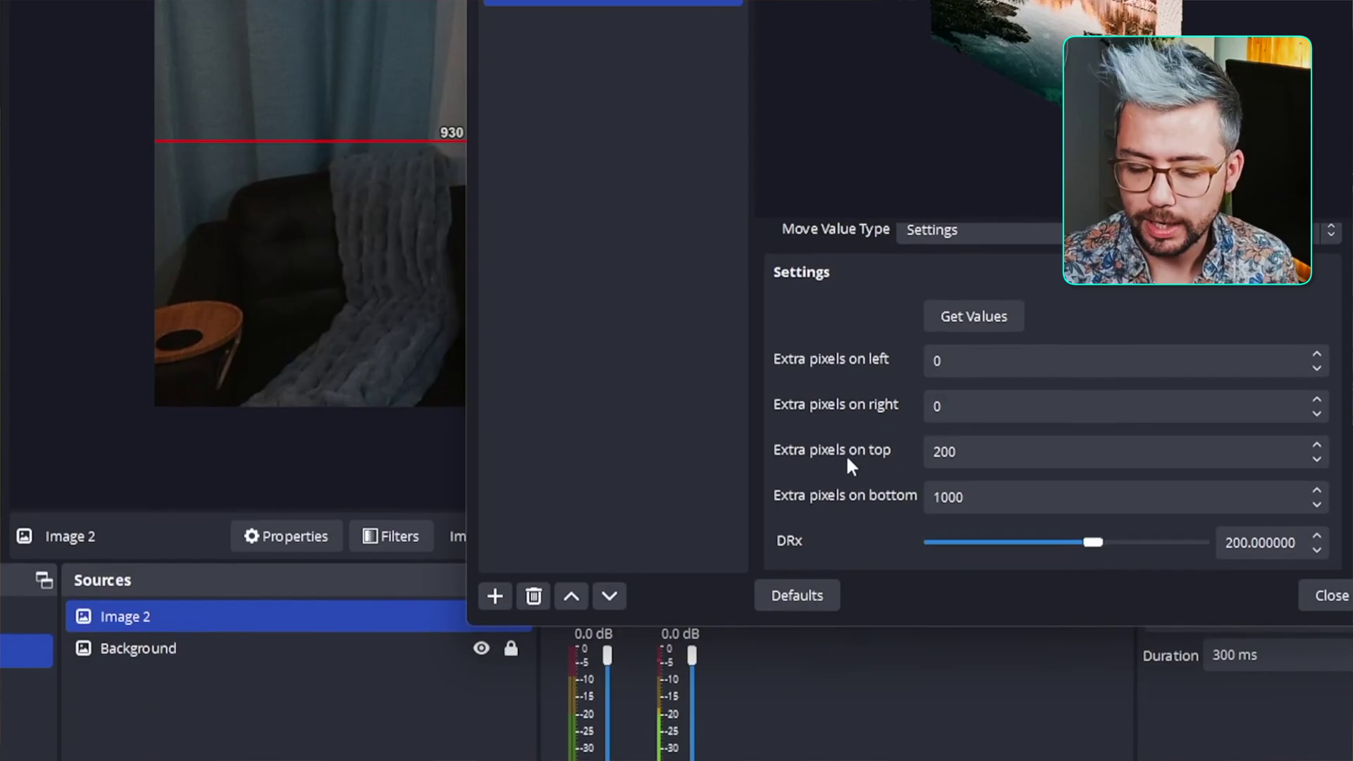
Set RESET's DRx, DRy, DLx and DLy values to 0
scroll(842, 453, "down", 3)
left_click_drag(1249, 416, 1212, 410)
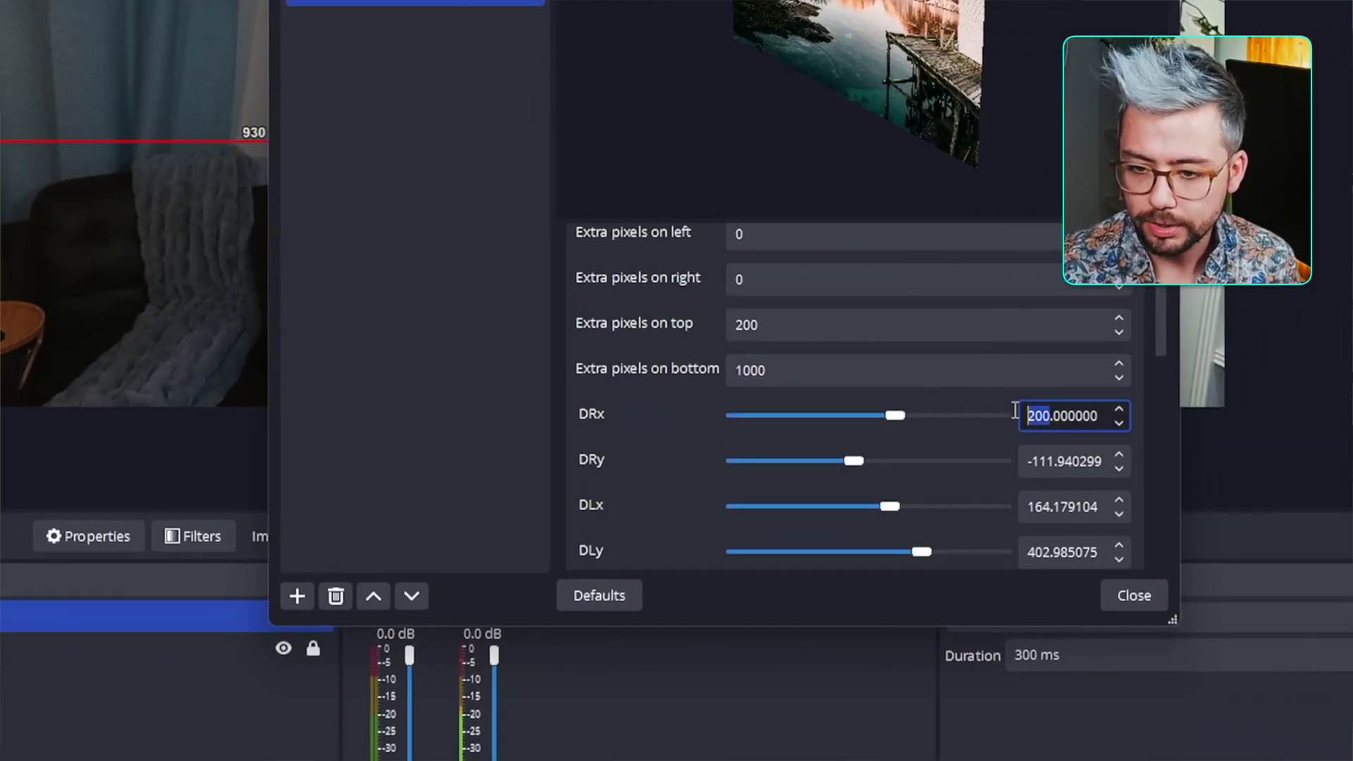
type("0")
double_click(1051, 455)
type("0")
key("Tab")
type("0")
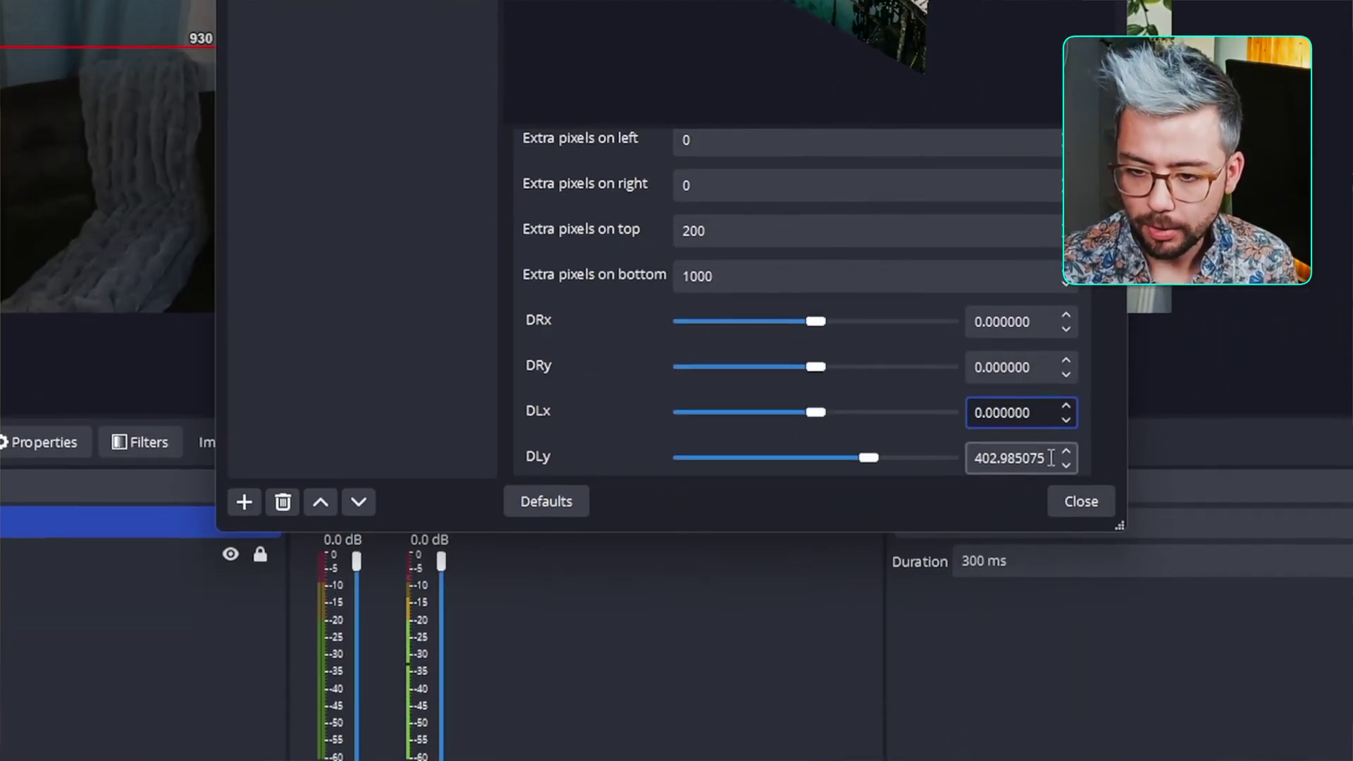
key("Tab")
scroll(900, 387, "down", 3)
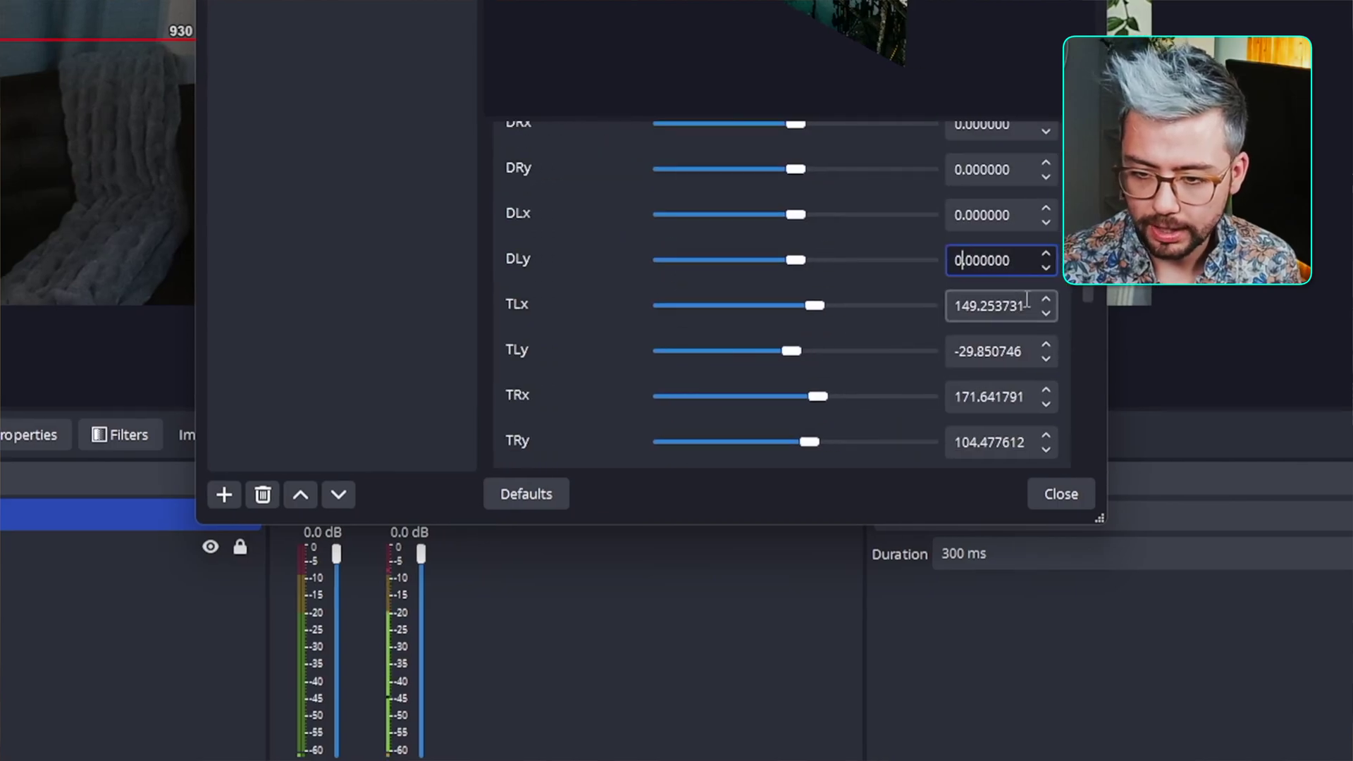
key("Tab")
Set RESET's TLx, TLy, TRx and TRy values to 0
left_click(1021, 345)
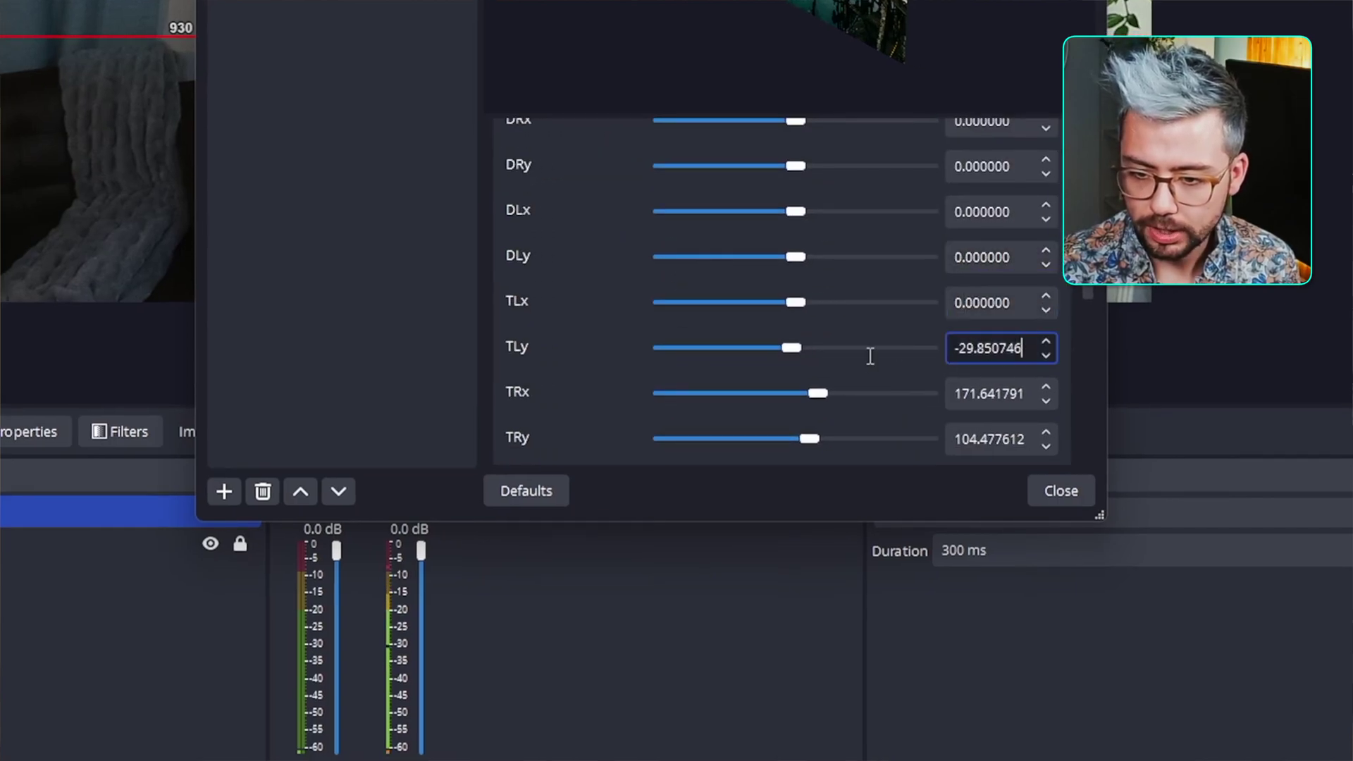
key("ctrl+a")
type("0")
left_click(1035, 390)
type("0")
scroll(913, 393, "down", 2)
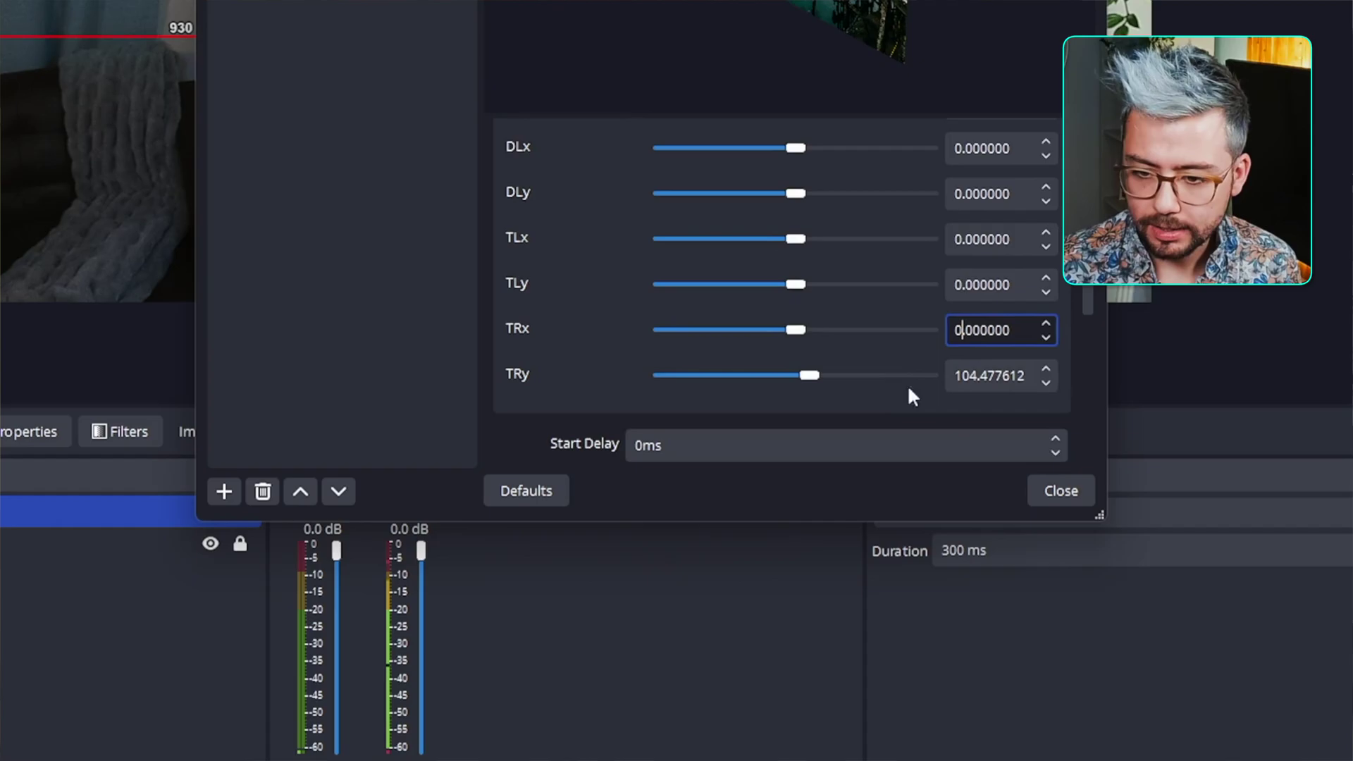
left_click(1033, 371)
key("ctrl+a")
type("0")
scroll(769, 370, "down", 4)
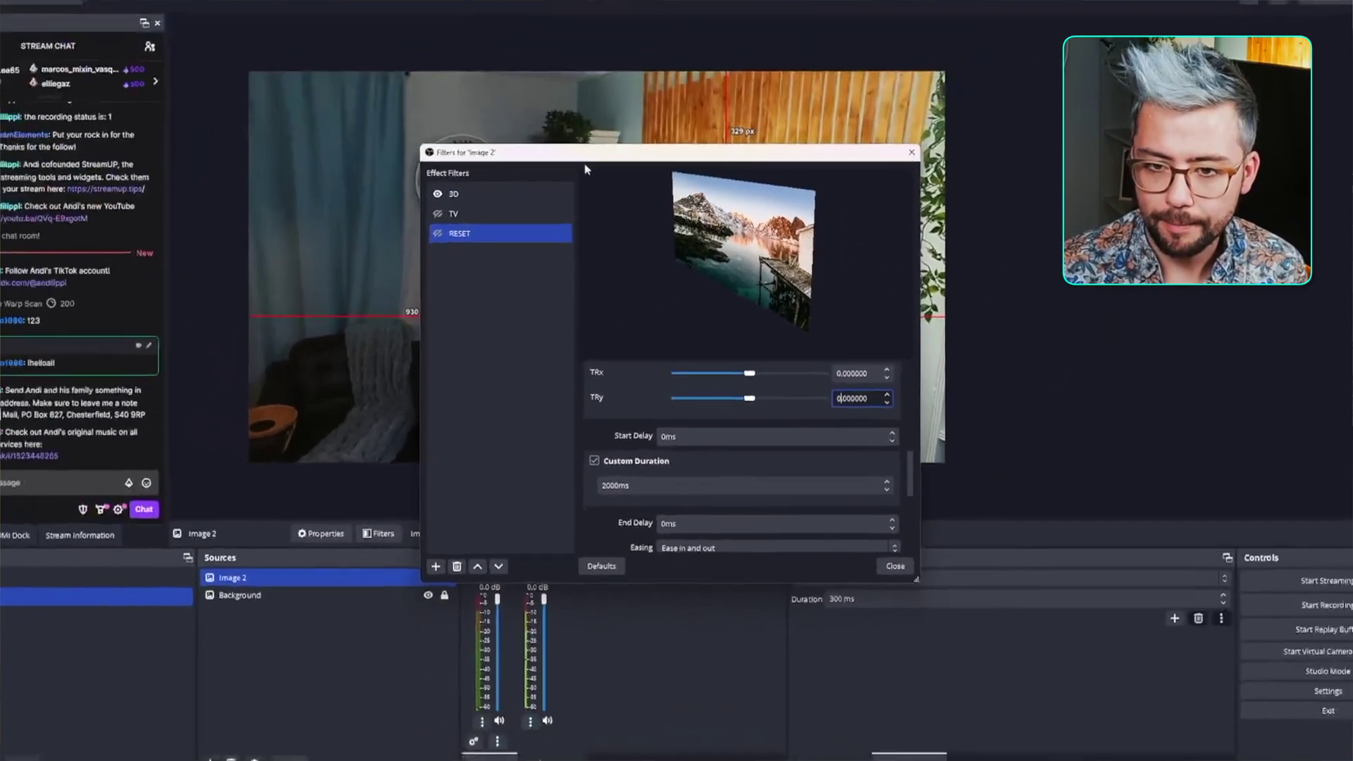
Trigger RESET to flatten the image and TV to warp it back onto the wall TV
left_click_drag(575, 141, 1038, 200)
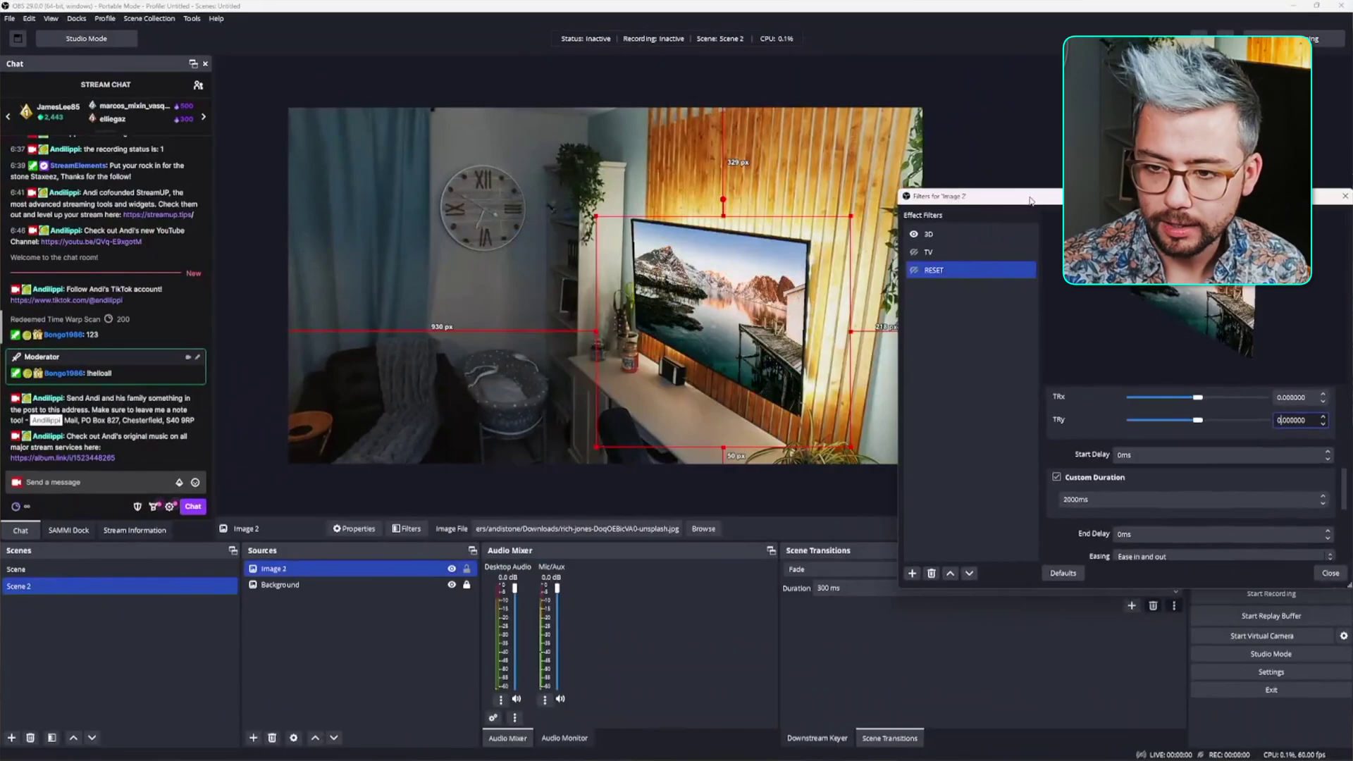
left_click(914, 272)
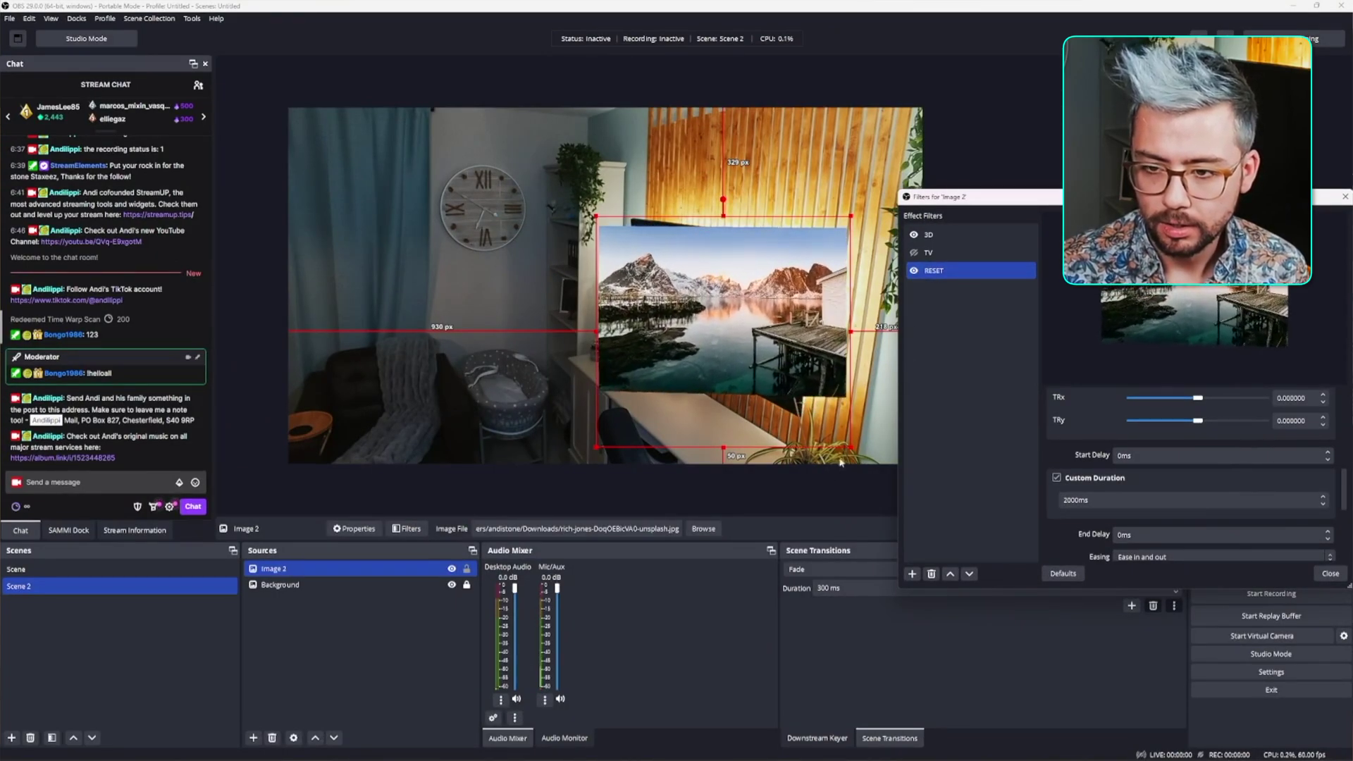
left_click(913, 253)
left_click(913, 254)
left_click(929, 272)
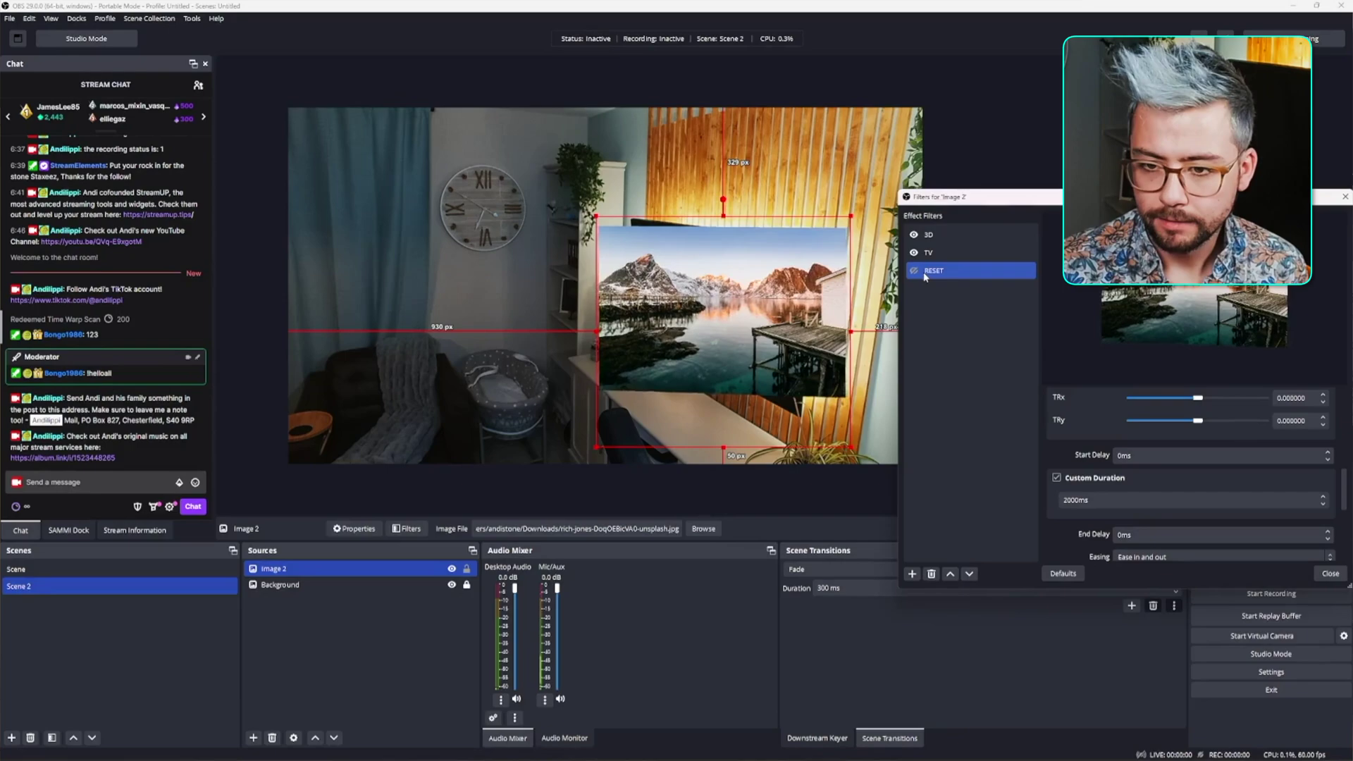